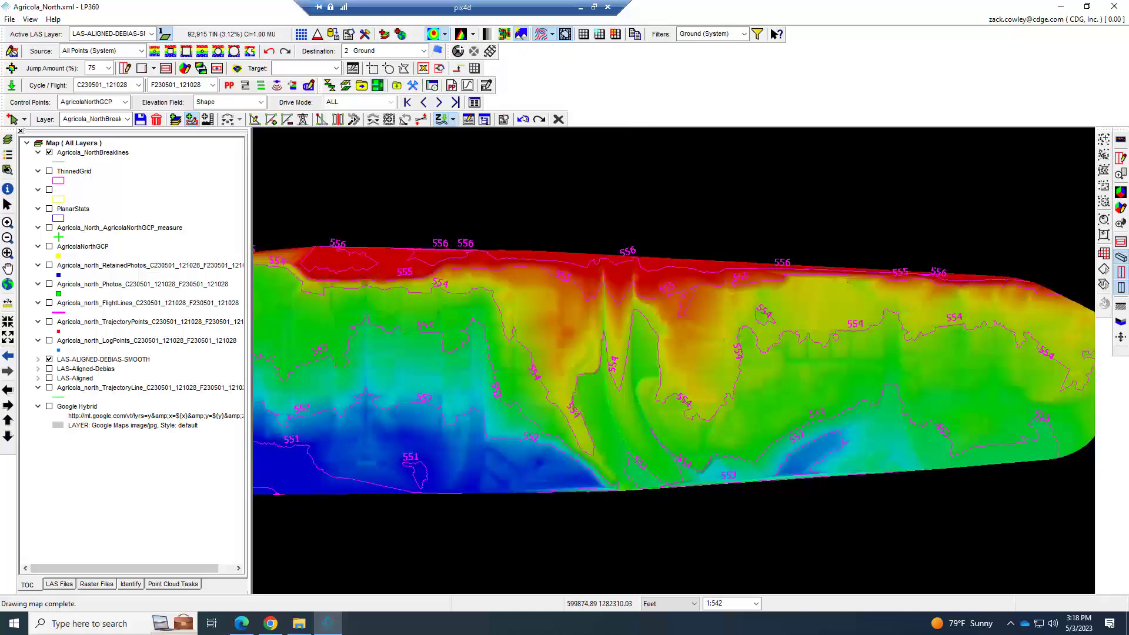
Step: Apply the 8 Thinned Filtered point filter and open the Export Wizard, saving the pending breakline edits
left_click(715, 37)
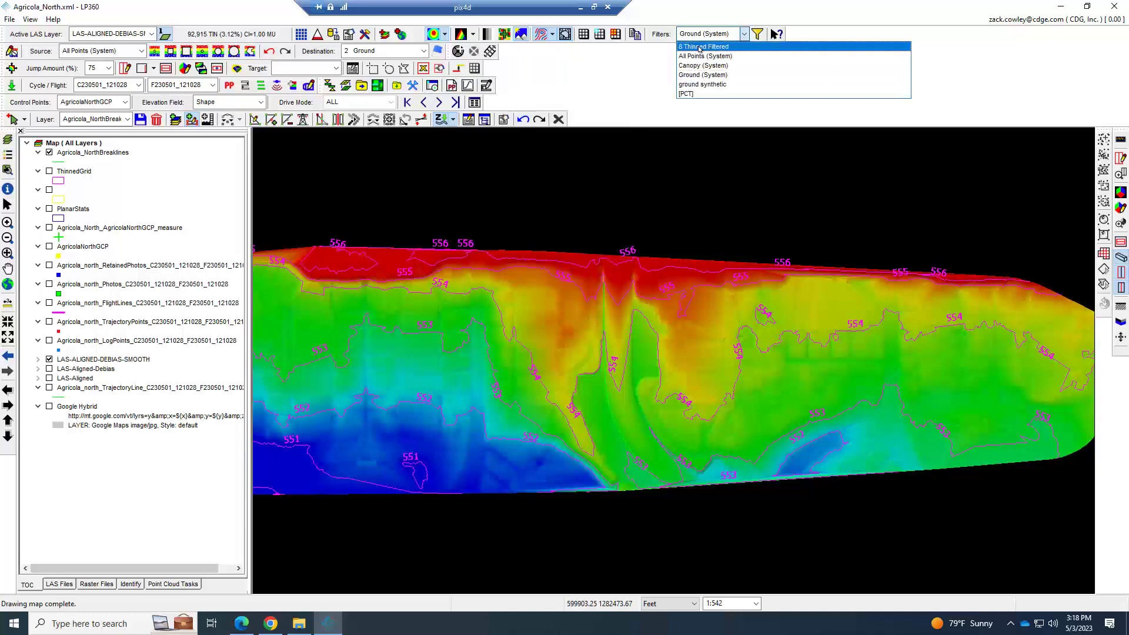
left_click(703, 47)
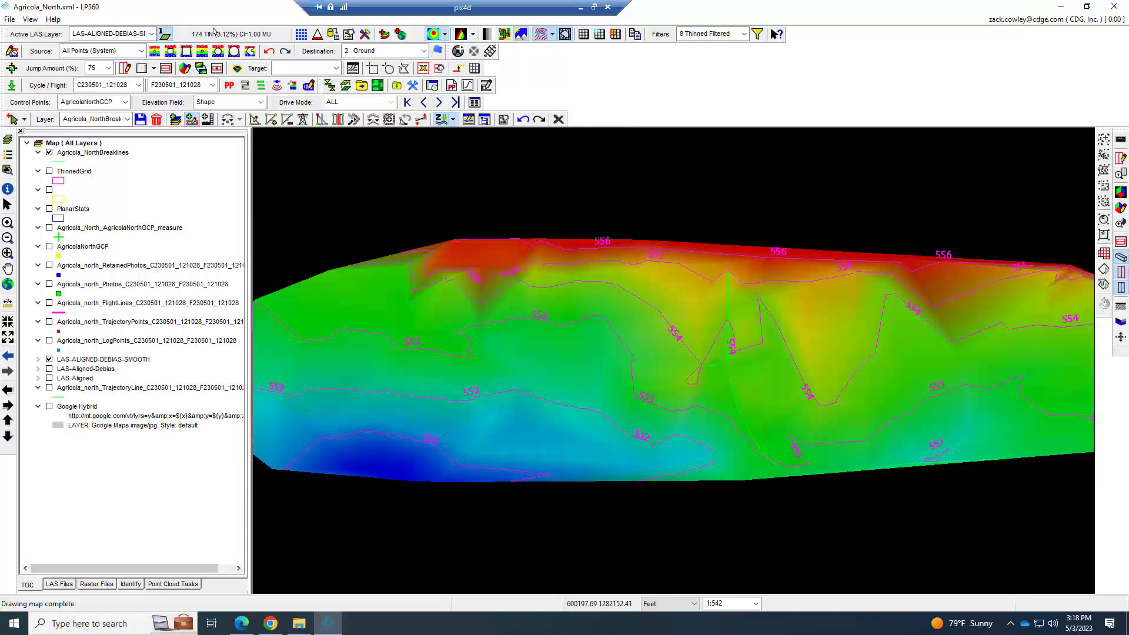
left_click(333, 35)
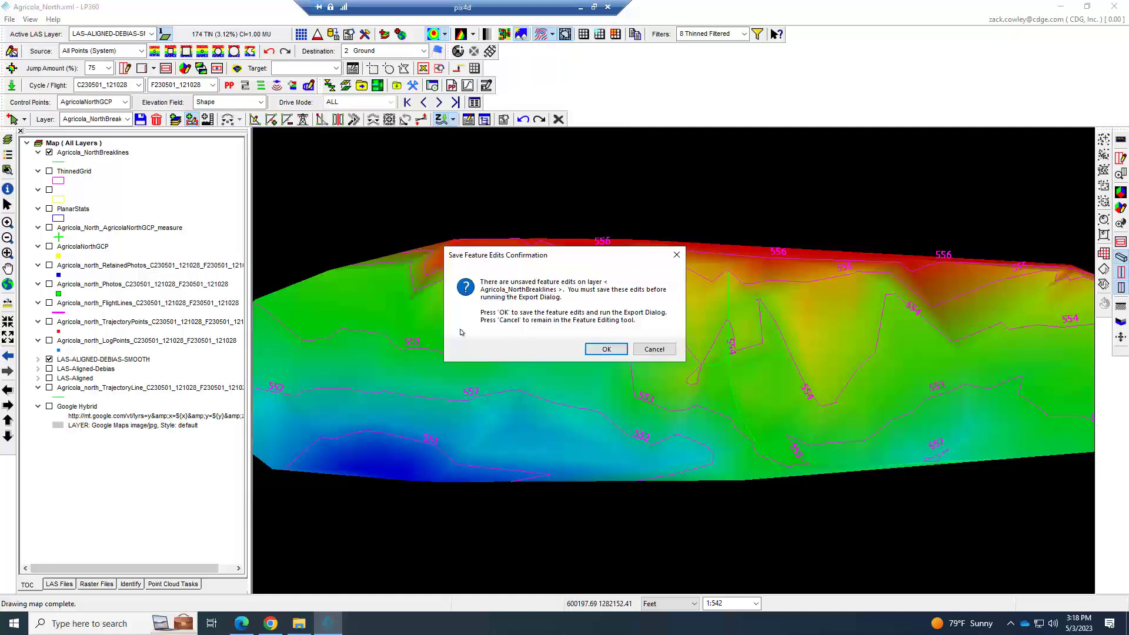
left_click(607, 350)
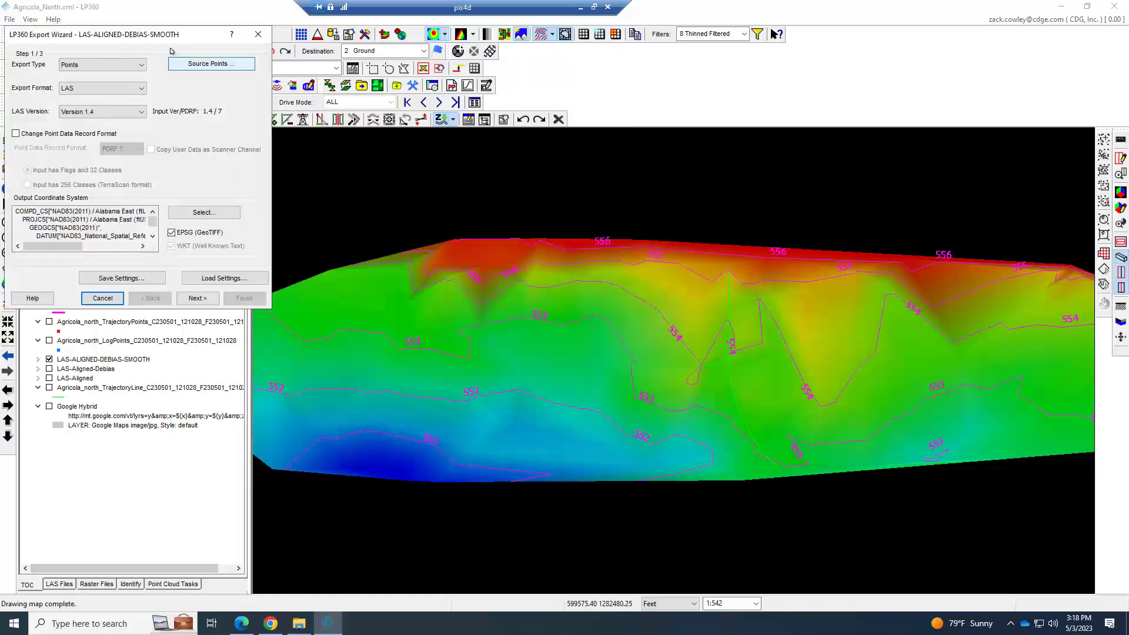
left_click_drag(148, 37, 649, 98)
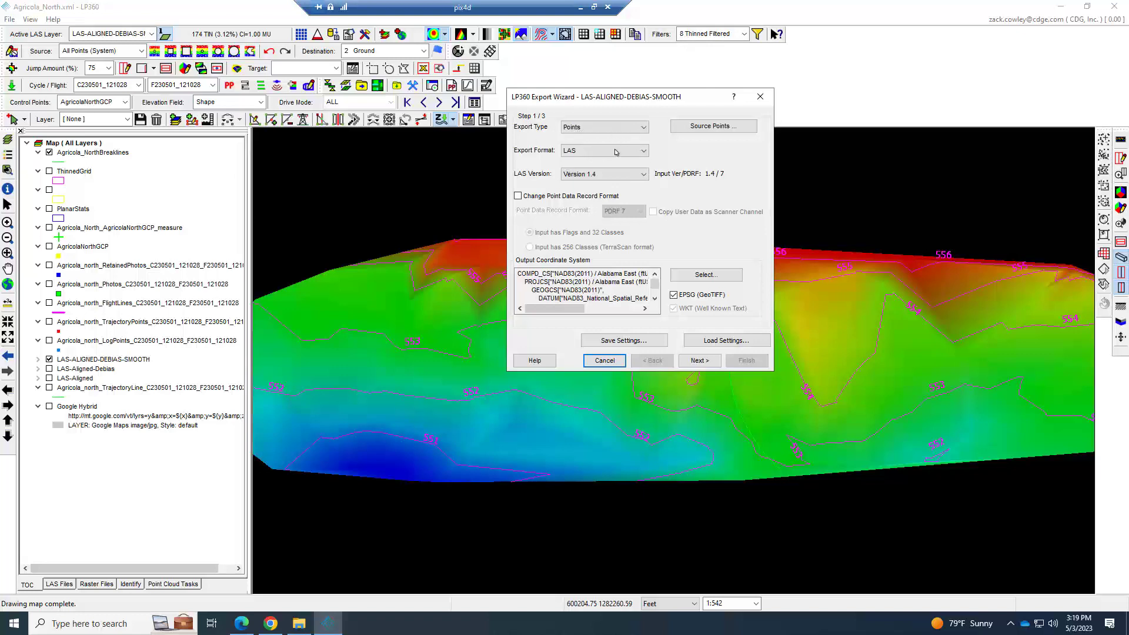
Step: Limit the export's source points to class 8 Reserved (Model keypoint), rescan the point counts, and turn off EPSG (GeoTIFF) for the output coordinate system
left_click(709, 126)
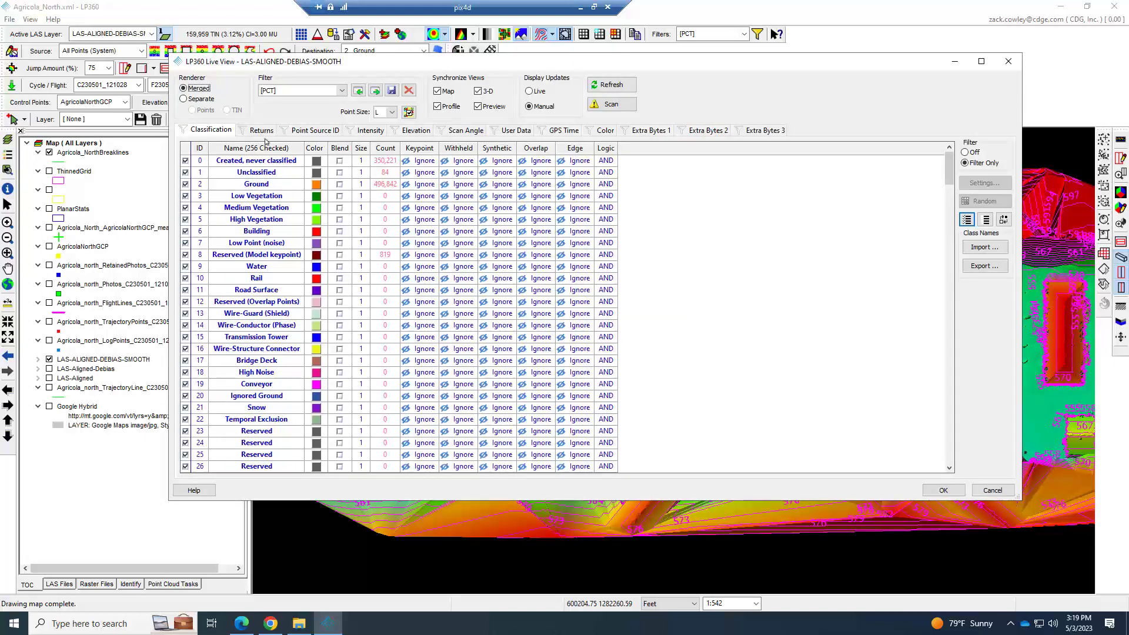
left_click(986, 220)
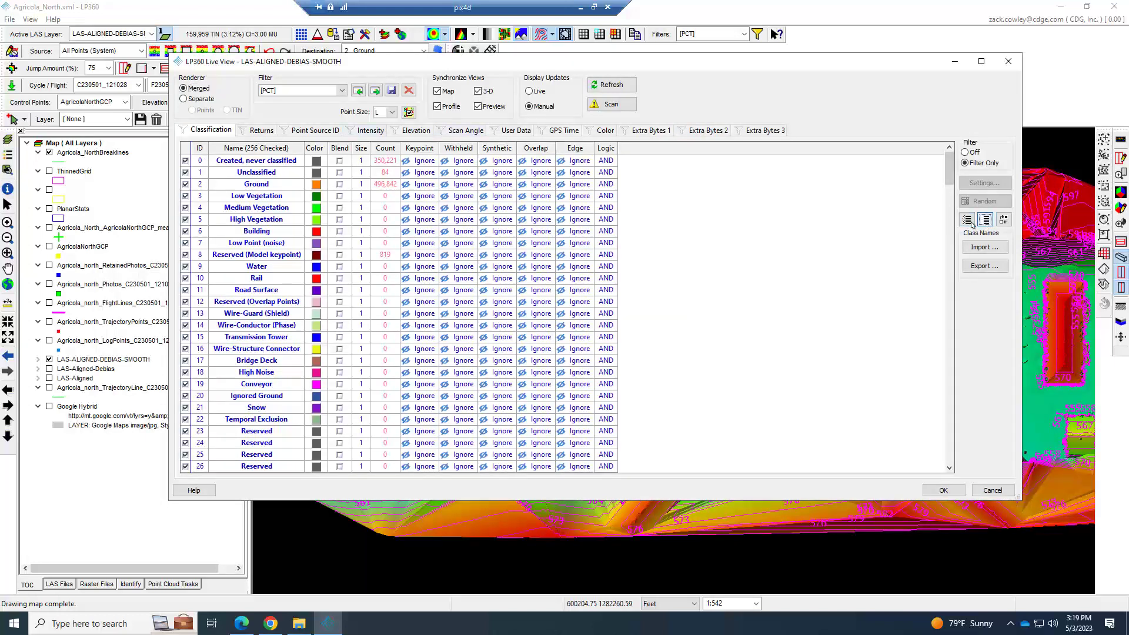
left_click(186, 255)
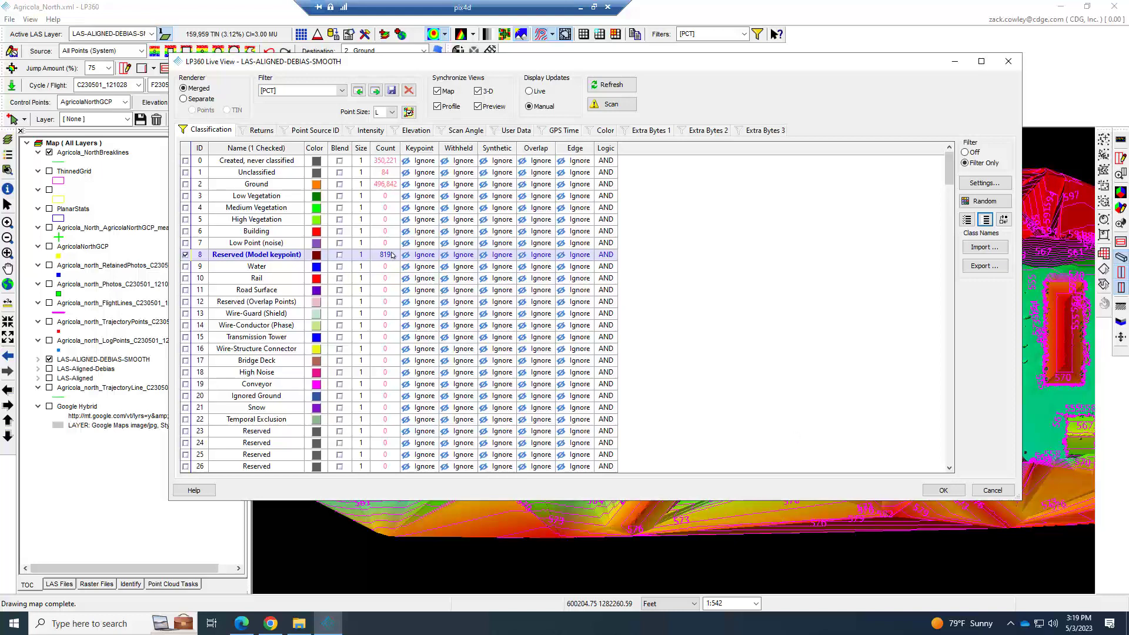
left_click(618, 103)
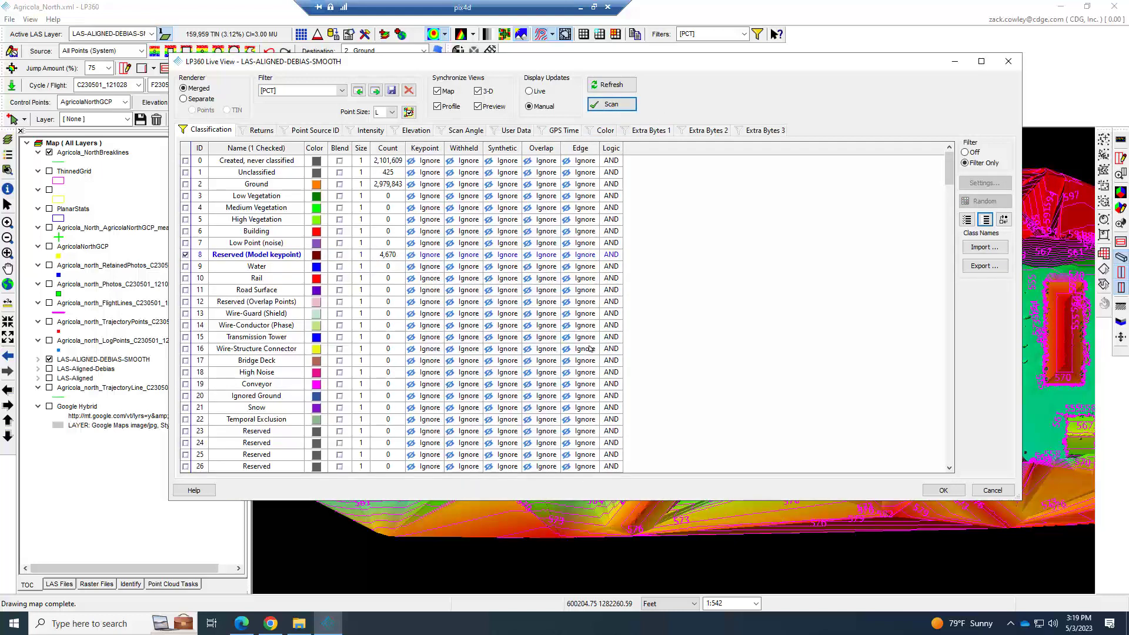
left_click(948, 490)
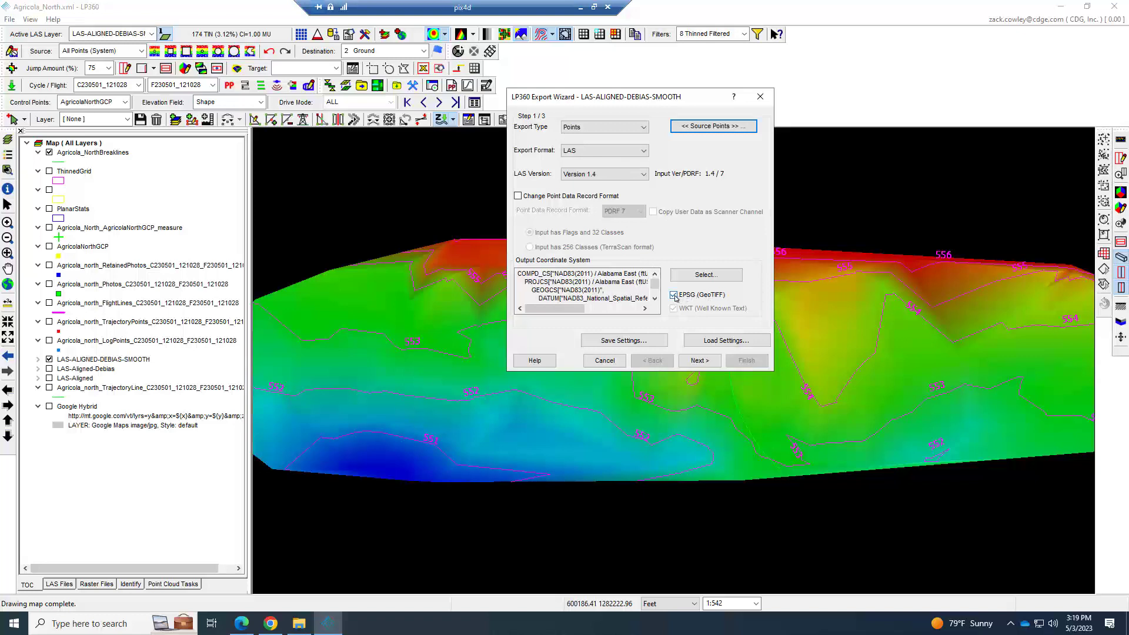
left_click(673, 295)
left_click(699, 358)
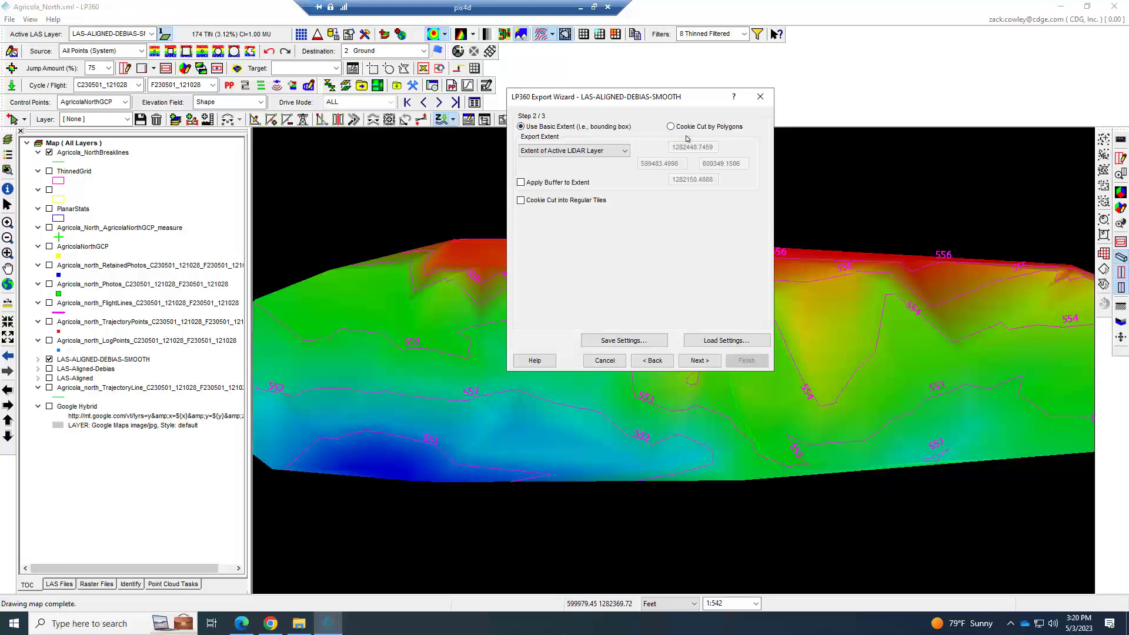
Step: Cut the export into regular tiles of 500 by 500 map units and start choosing the export path
left_click(521, 200)
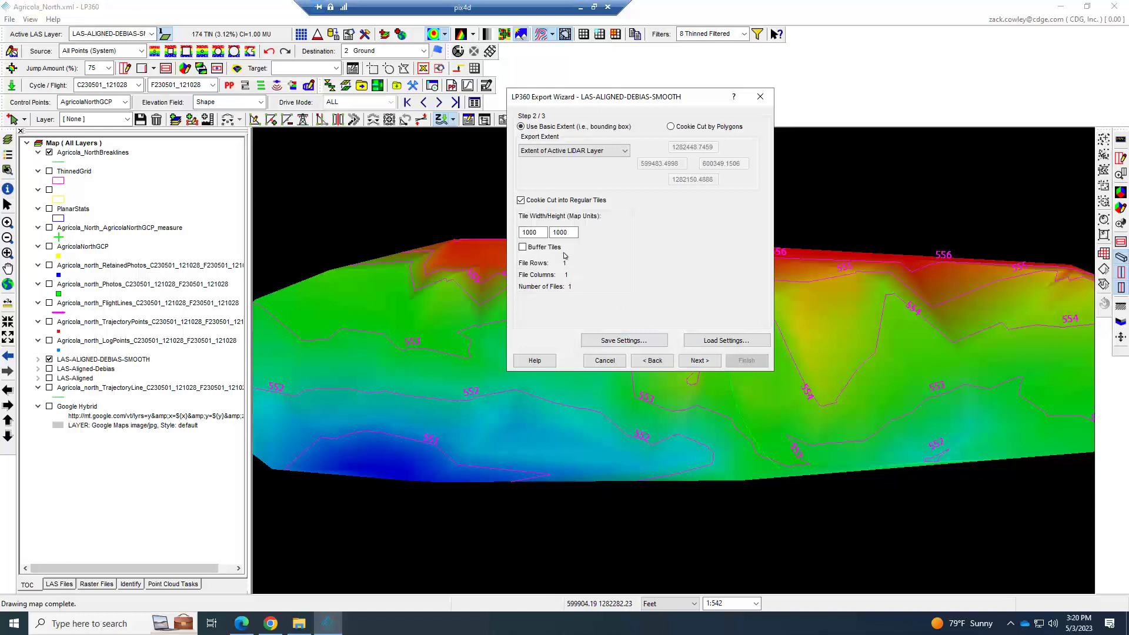
double_click(544, 233)
type("500")
key("Tab")
type("500")
left_click(535, 233)
left_click(698, 360)
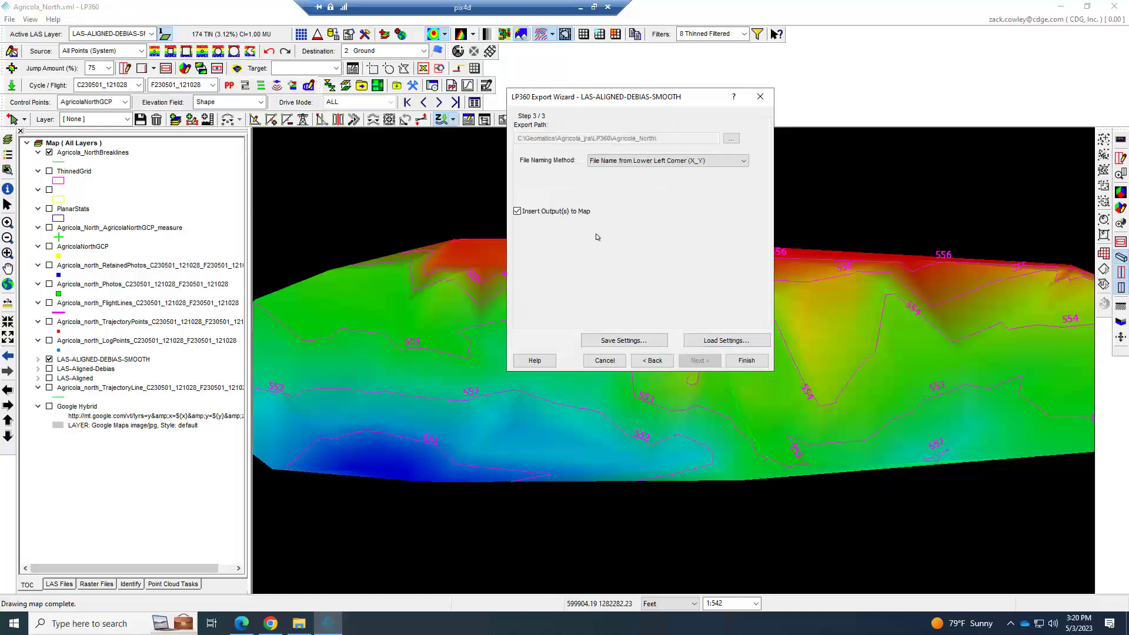
left_click(731, 139)
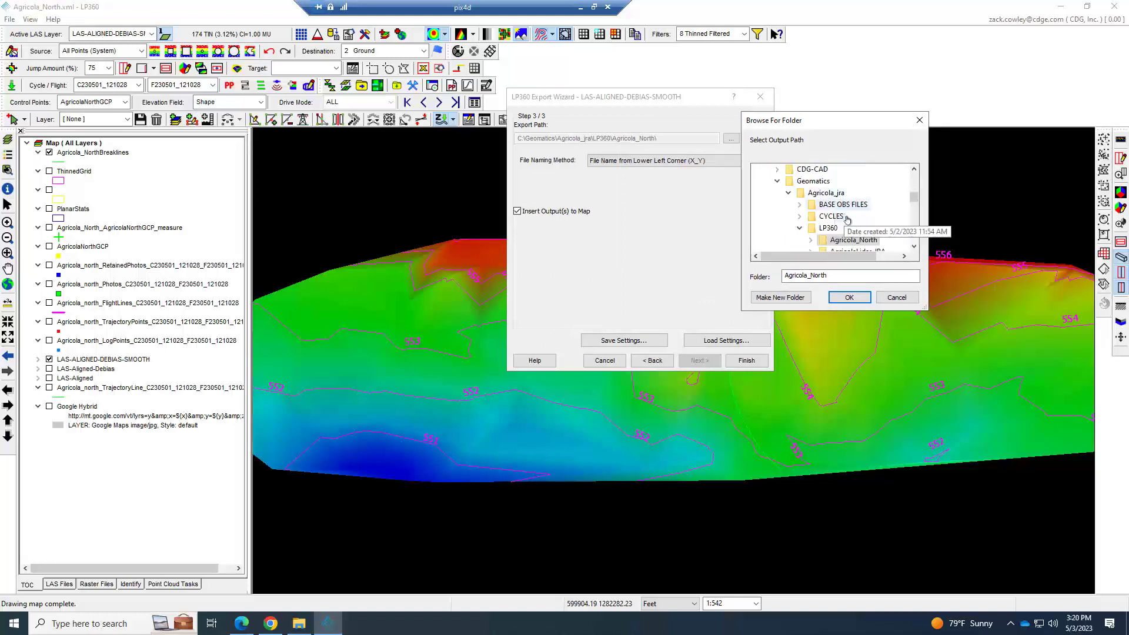
Step: Try to add a new output folder inside the existing ThinnedMedian folder under LP360
scroll(850, 206, "down", 2)
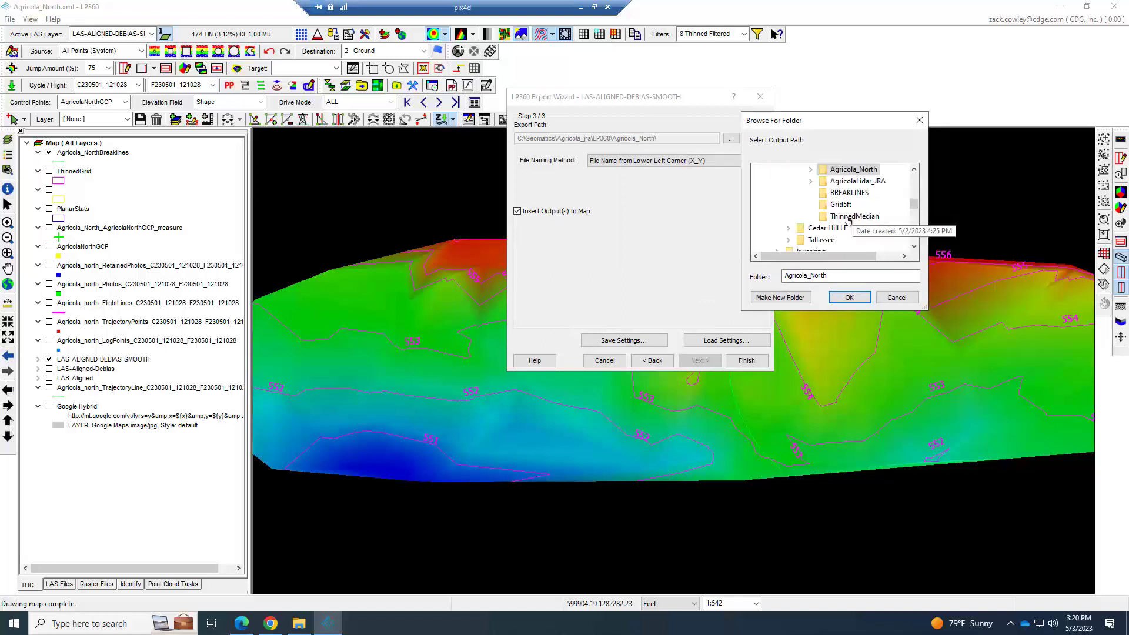
left_click(849, 217)
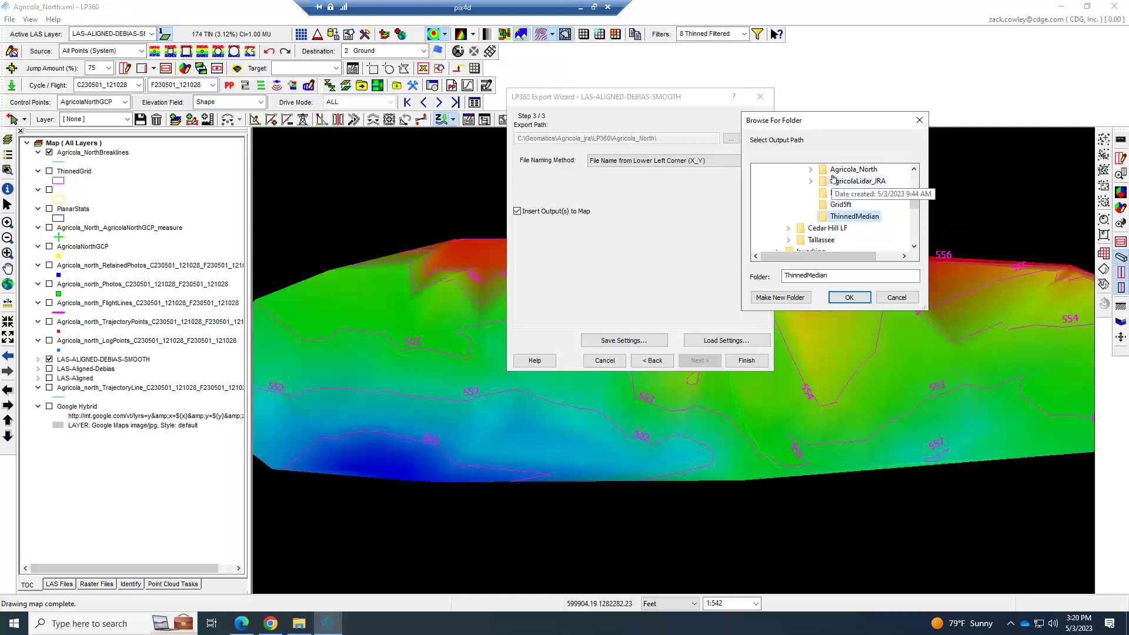
left_click(810, 171)
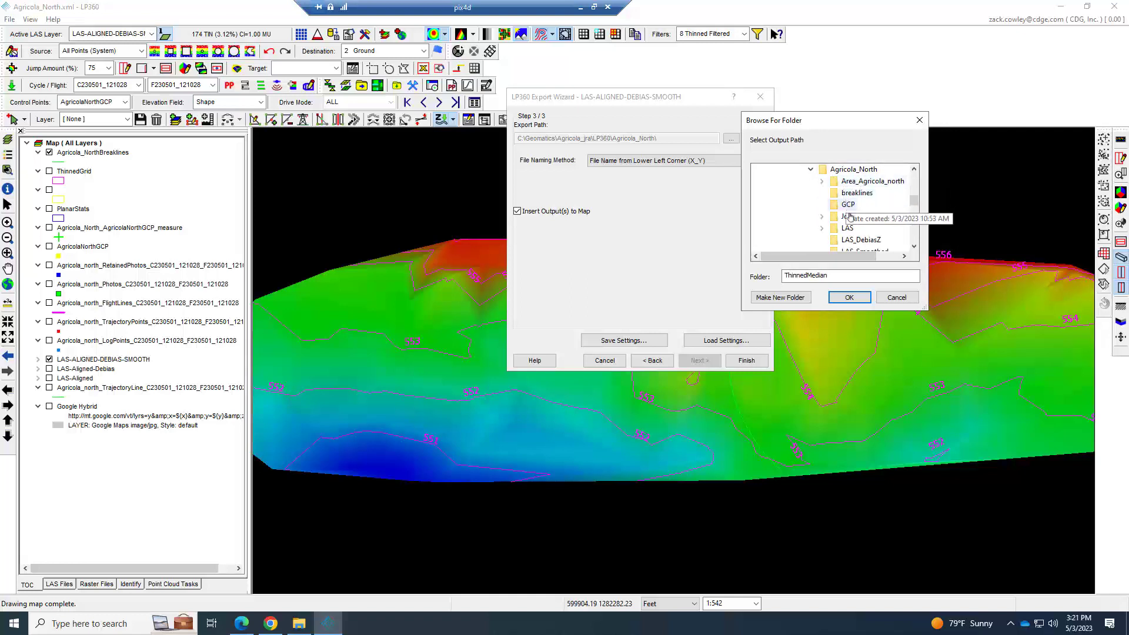
scroll(859, 235, "down", 1)
left_click(780, 297)
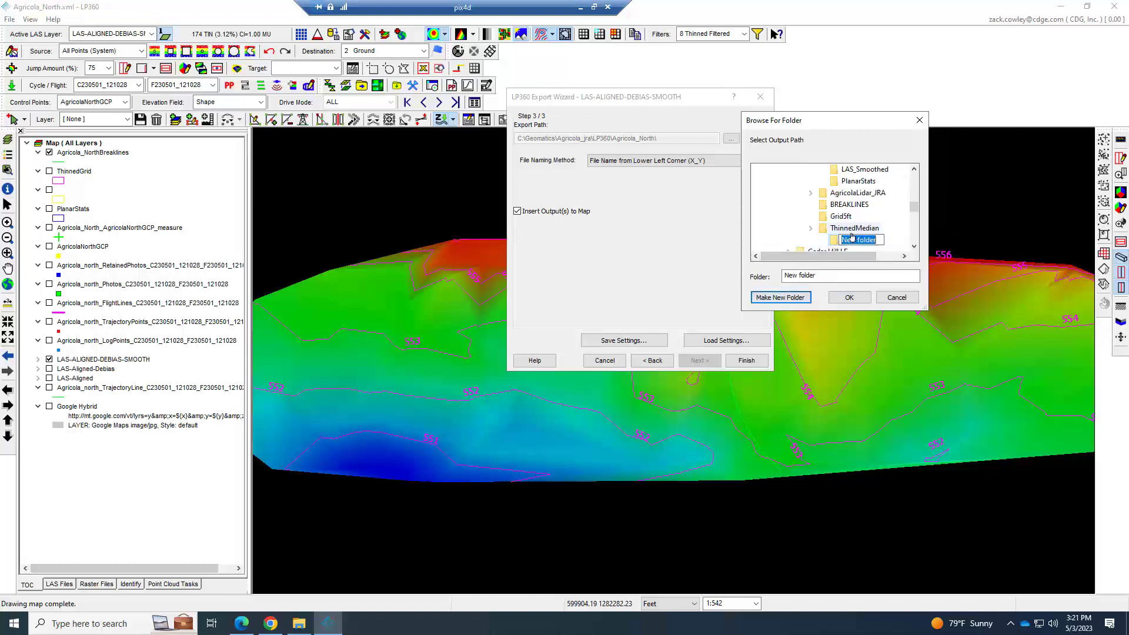
Step: Create a ThinnedMedian folder inside Area_Agricola_north as the export path and run the LAS export with its output inserted into the map
scroll(858, 235, "up", 1)
scroll(863, 200, "up", 1)
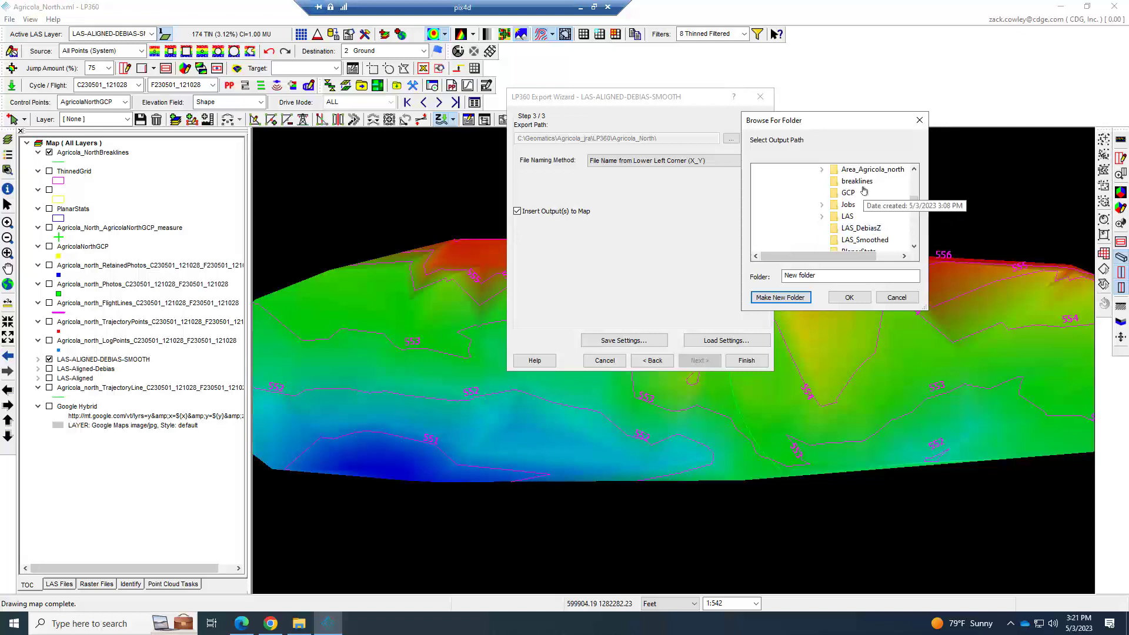
scroll(867, 205, "up", 1)
left_click(867, 206)
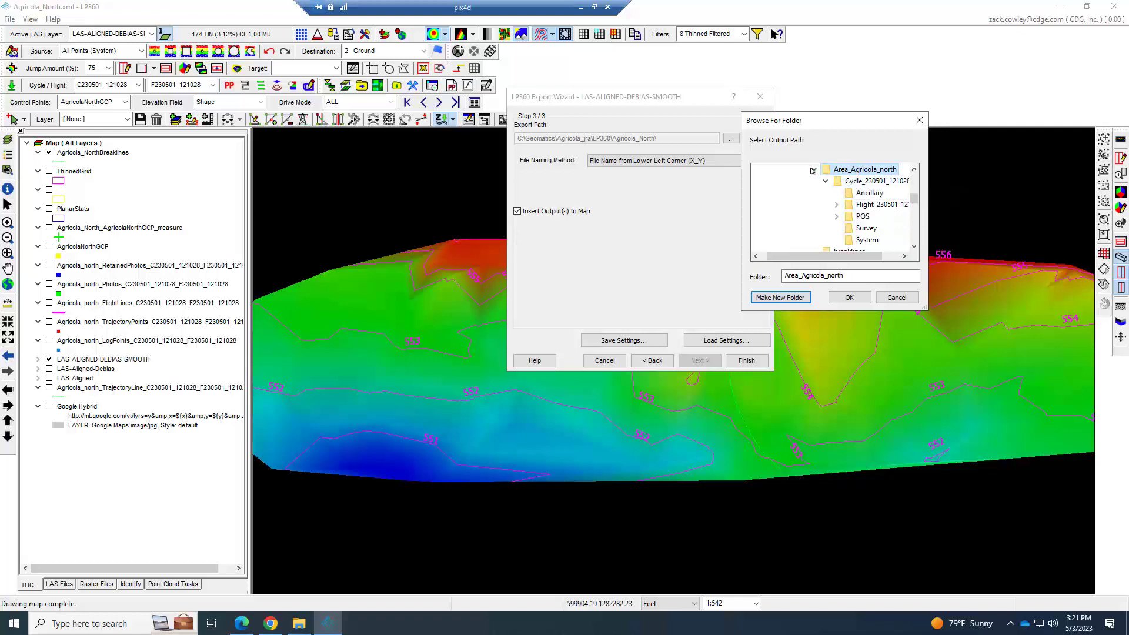
scroll(826, 189, "up", 1)
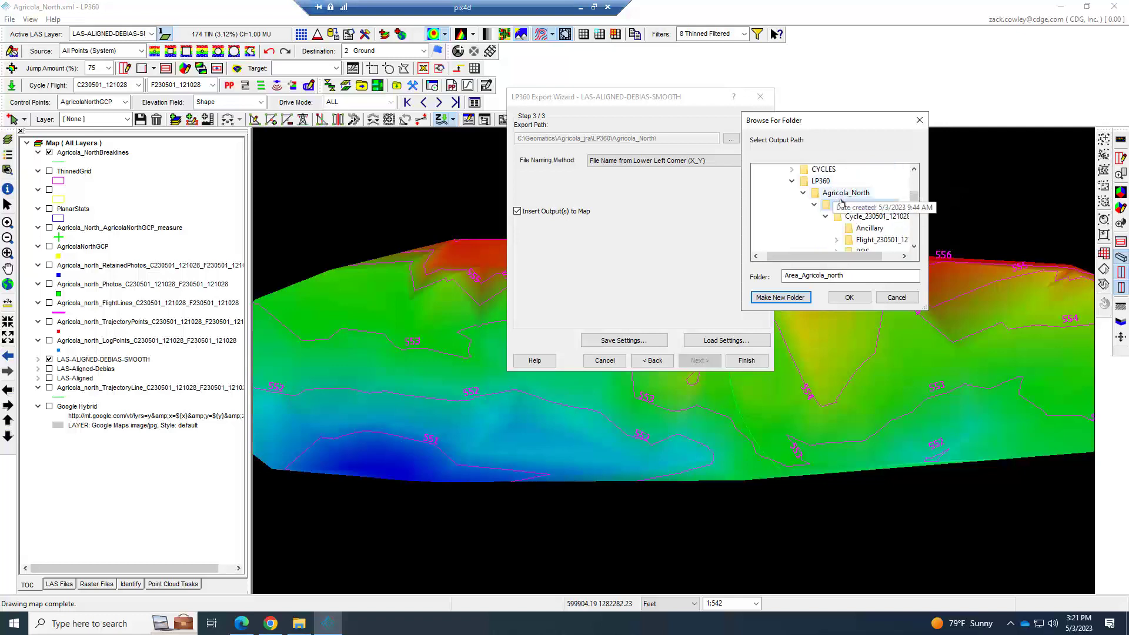
left_click(780, 297)
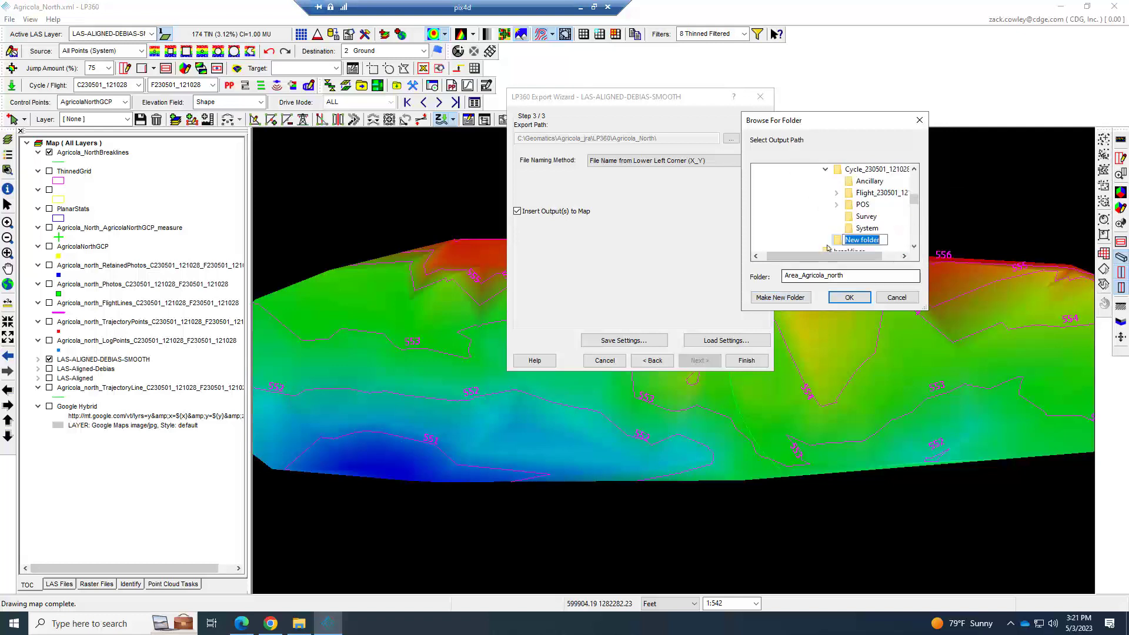
type("Thinn")
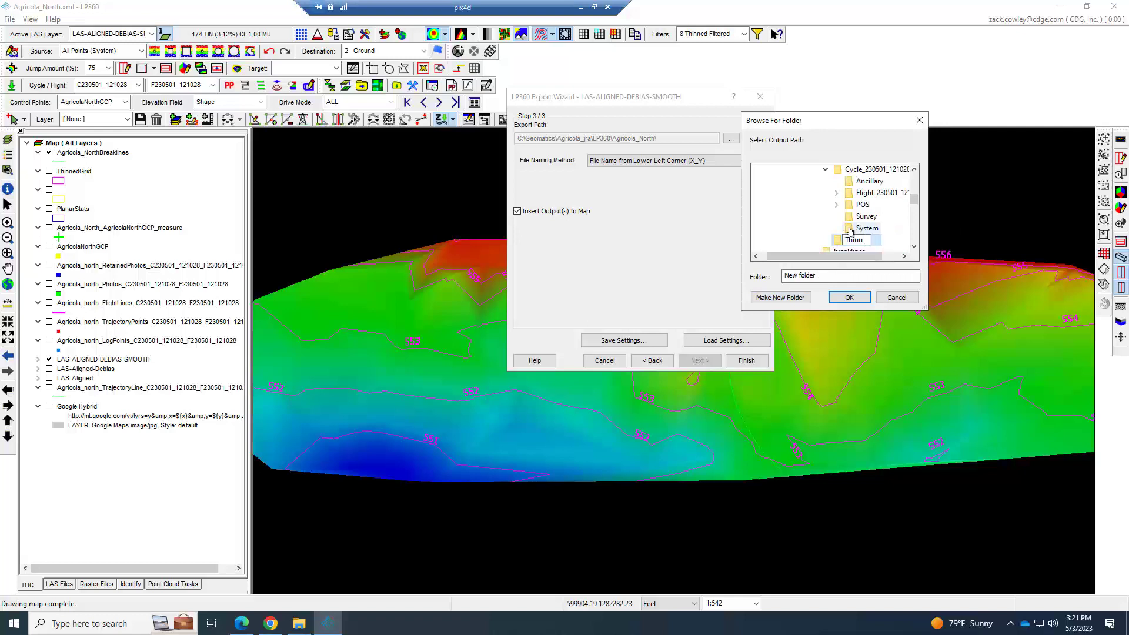
type("edMedian")
key("Return")
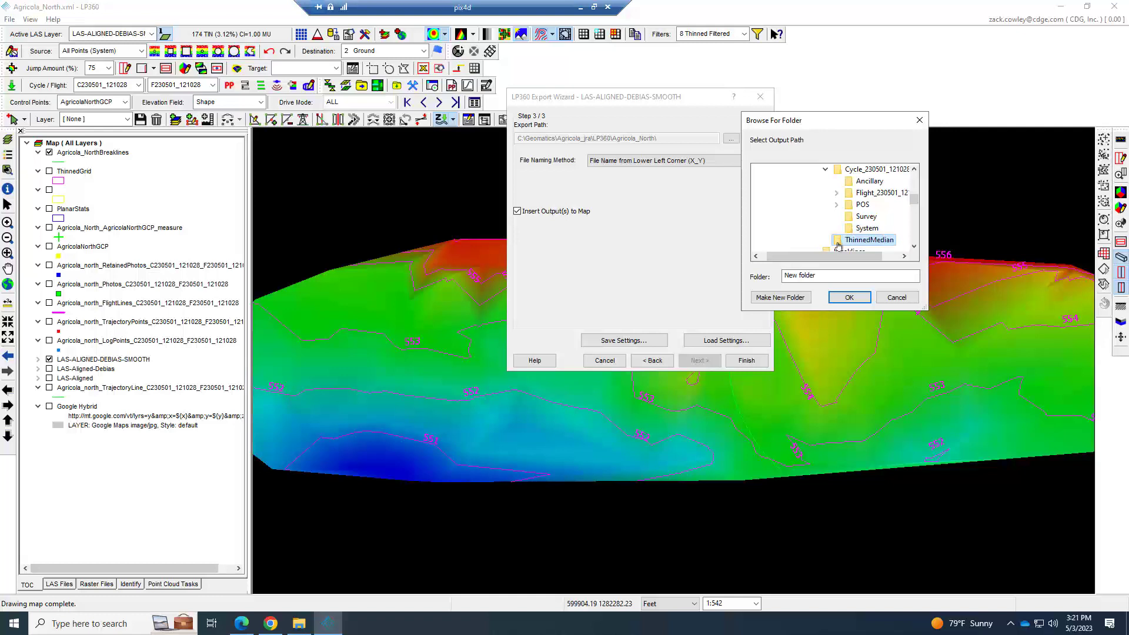
left_click(849, 298)
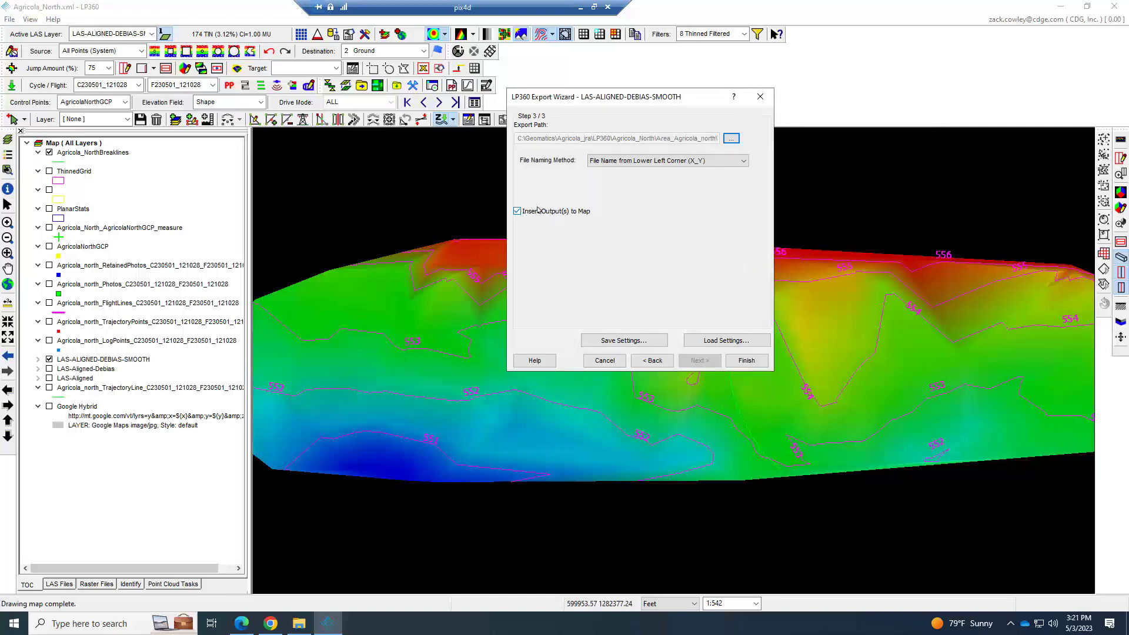
left_click(746, 360)
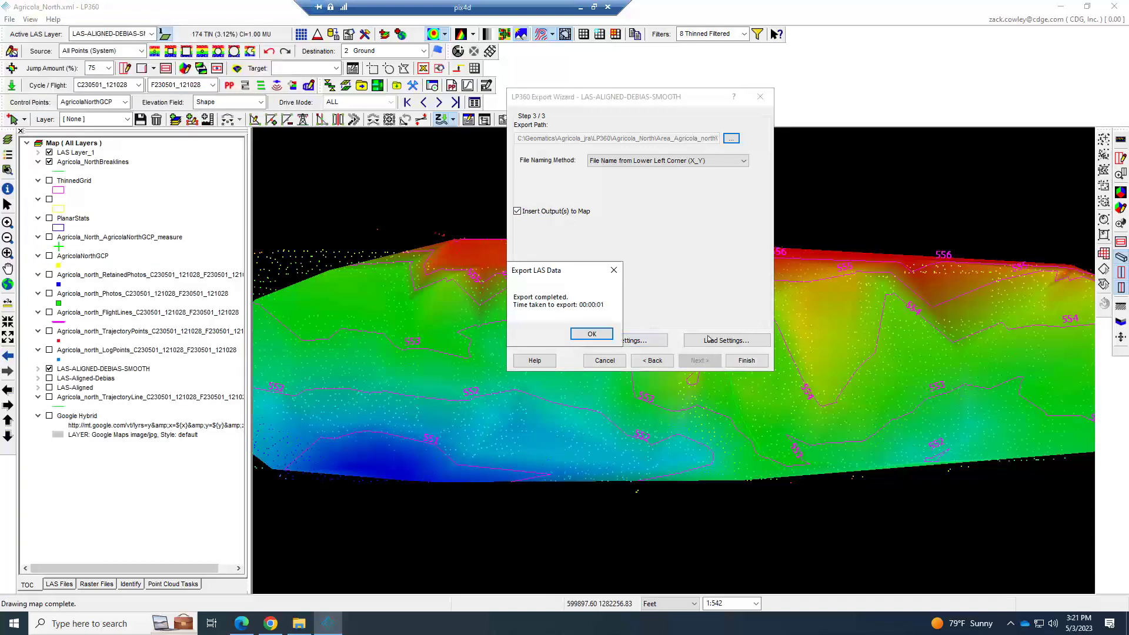
left_click(591, 333)
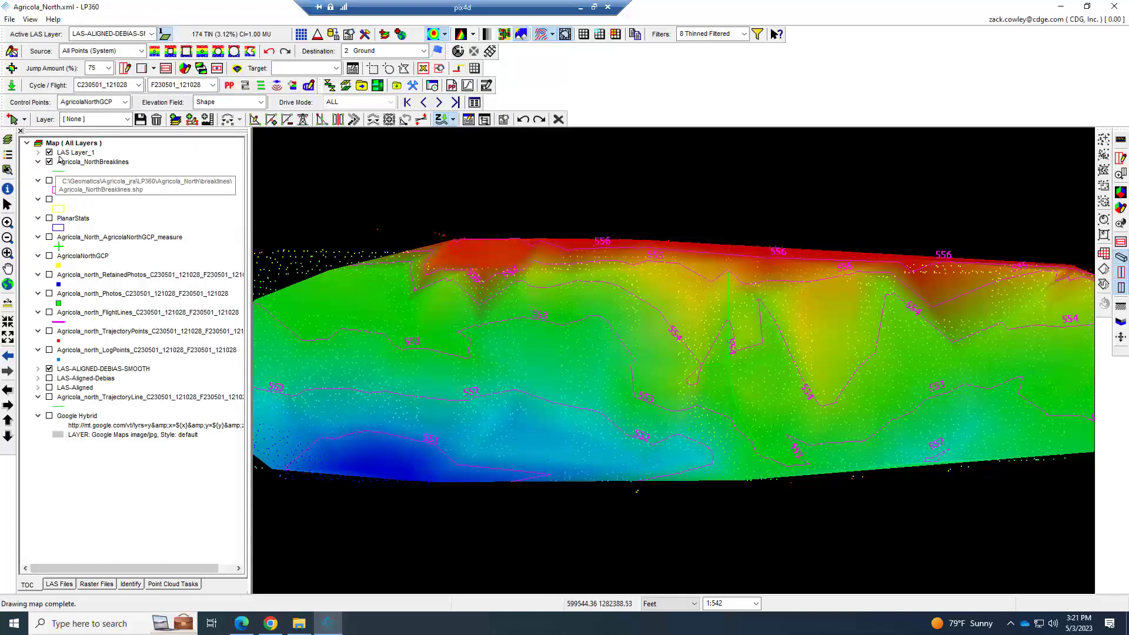
Step: Rename the exported layer LAS Layer_1 as LAS_Thinned and hide the LAS-ALIGNED-DEBIAS-SMOOTH layer
left_click(77, 152)
left_click(77, 152)
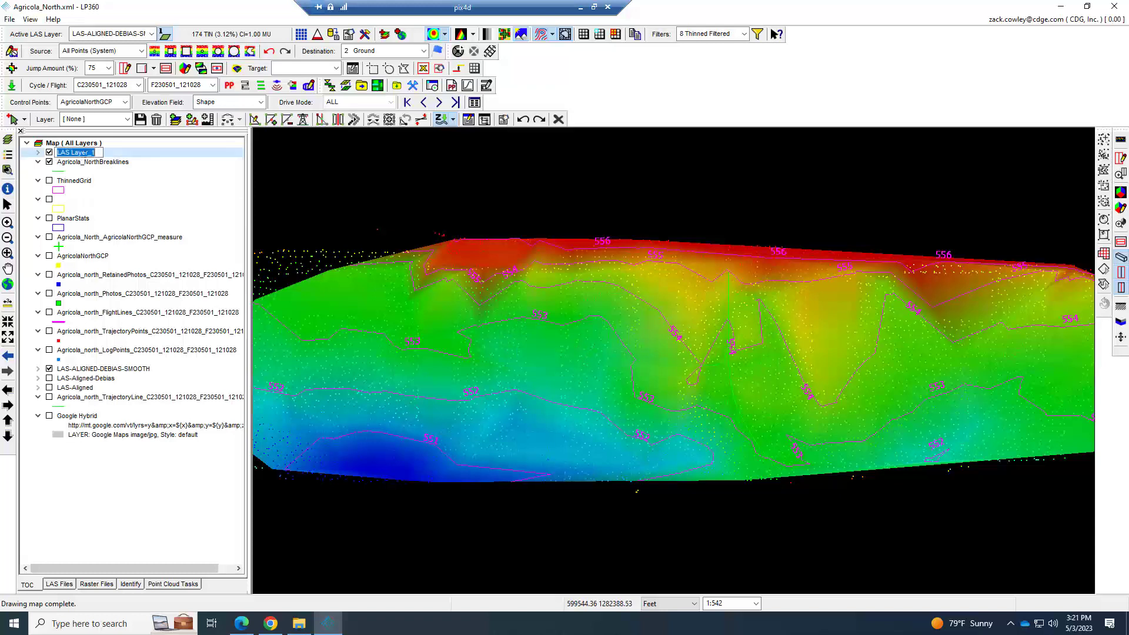
type("LAS_Thinned")
key("Return")
left_click(50, 369)
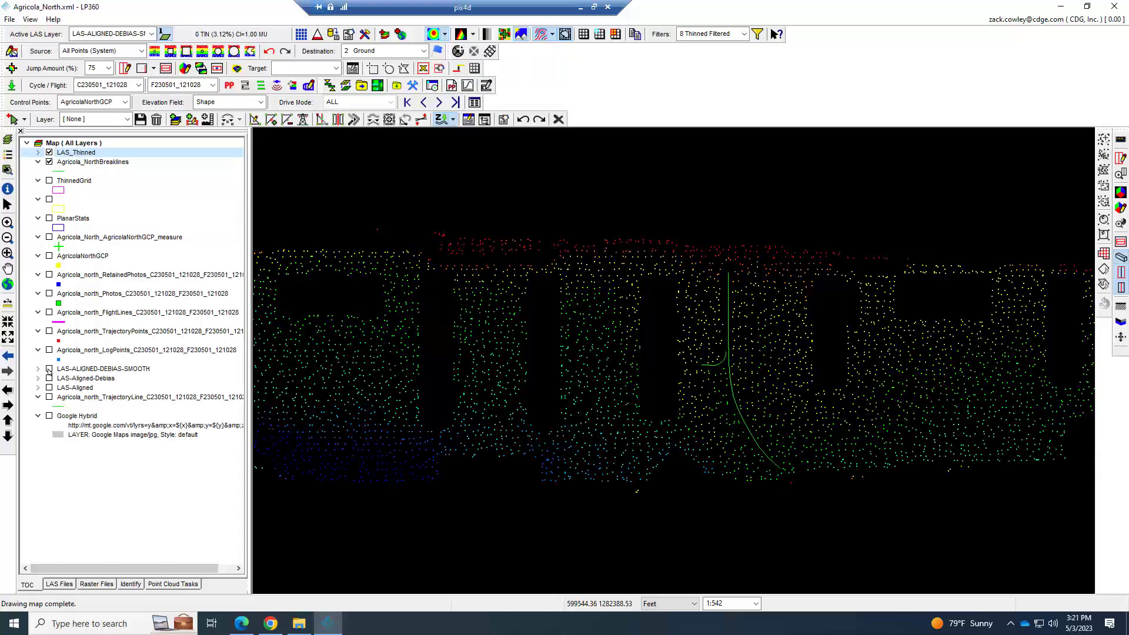
left_click(50, 369)
Step: Set up a Surface export using Triangulation (TIN), the ASCII Raster format and the 8 Thinned Filtered source points
left_click(333, 35)
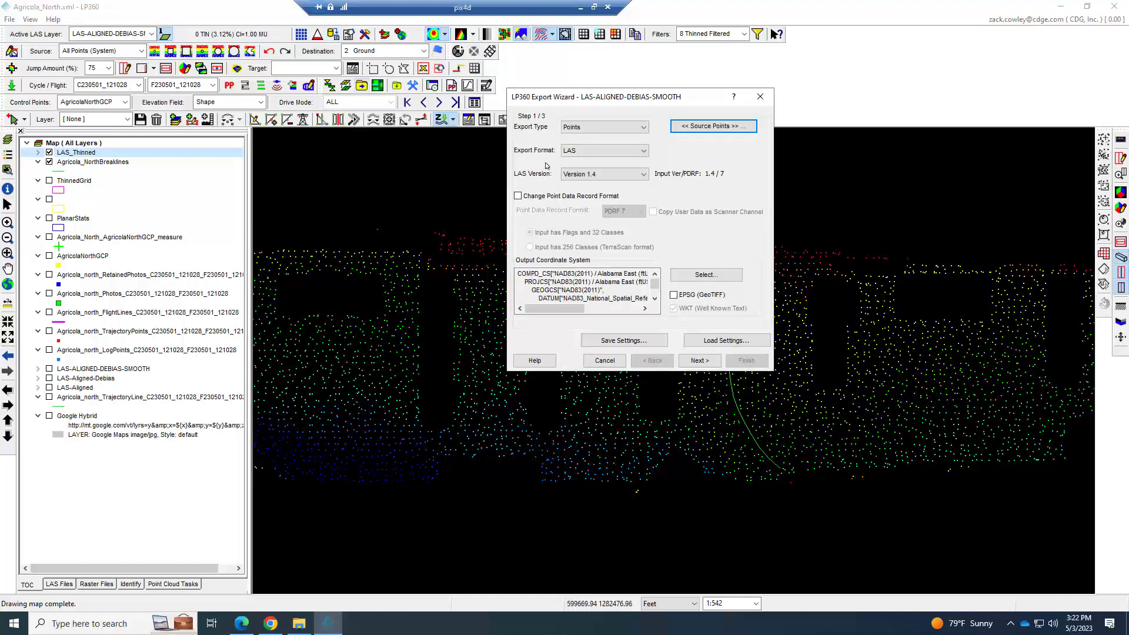
left_click(598, 128)
left_click(598, 138)
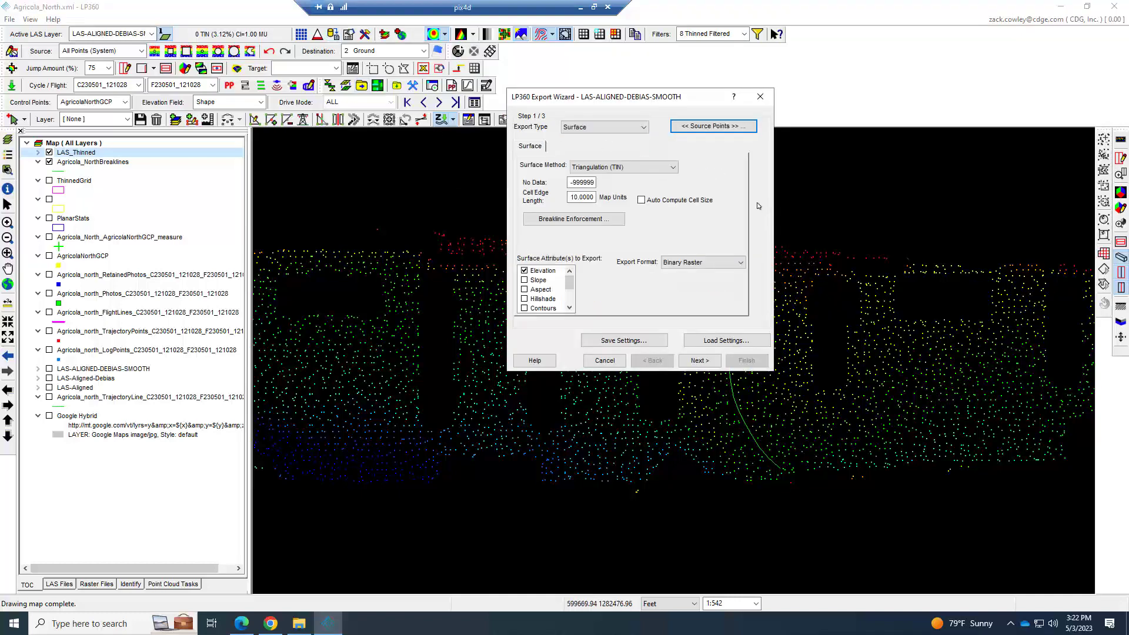
left_click(594, 167)
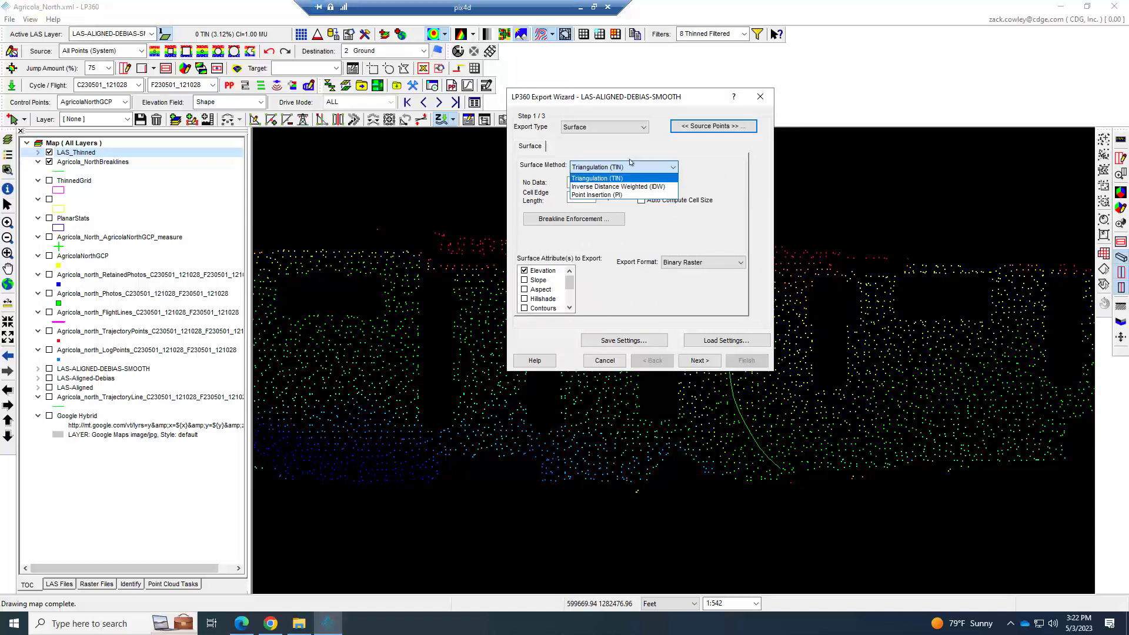
left_click(599, 178)
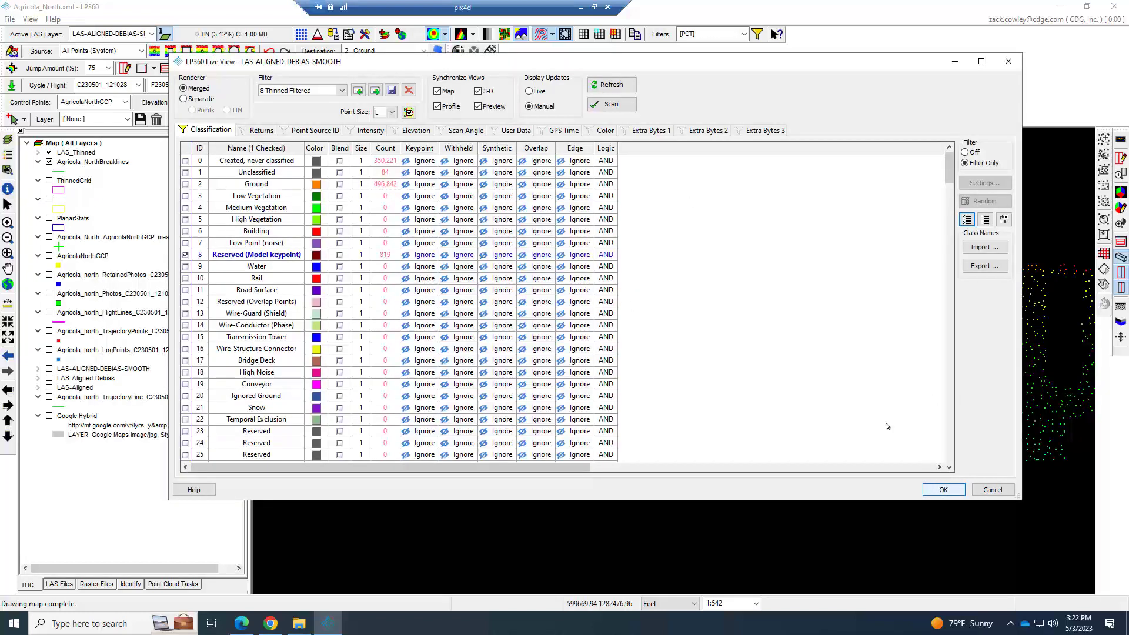
left_click(949, 491)
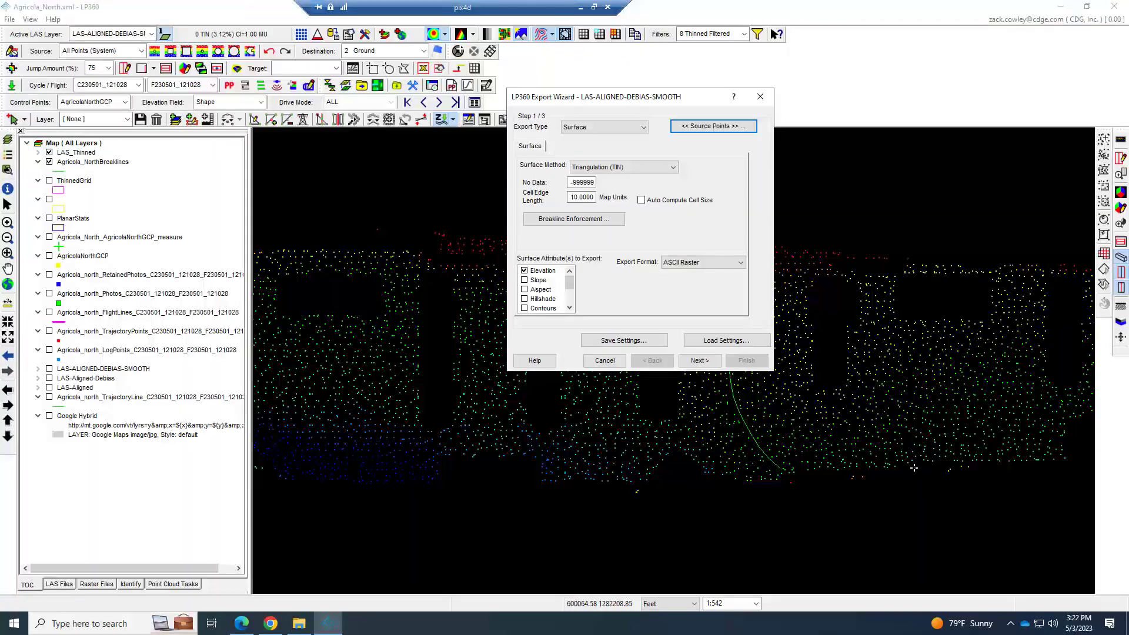
Step: Enable breakline enforcement for the surface export using only the Agricola_NorthBreaklines layer
left_click(580, 223)
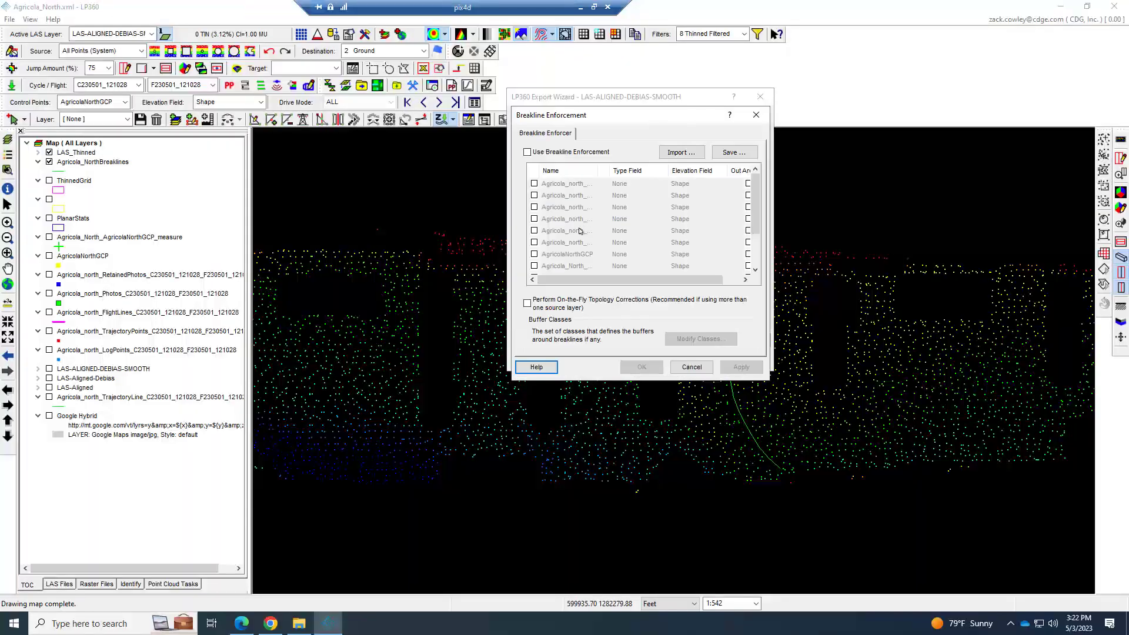
left_click(528, 153)
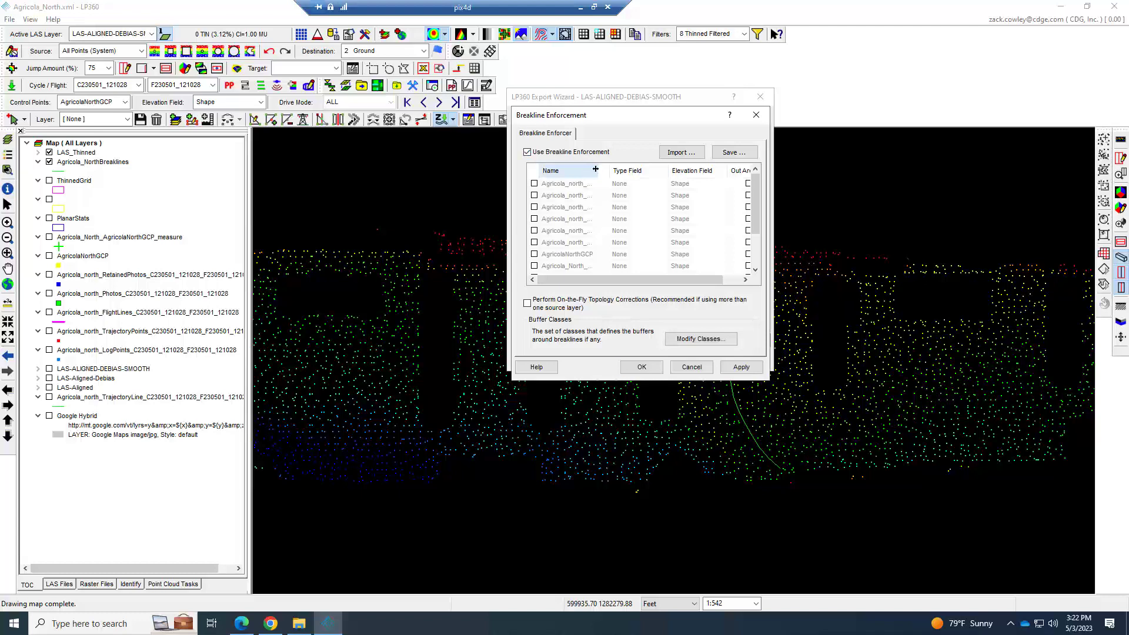
left_click_drag(595, 169, 648, 170)
scroll(592, 224, "down", 2)
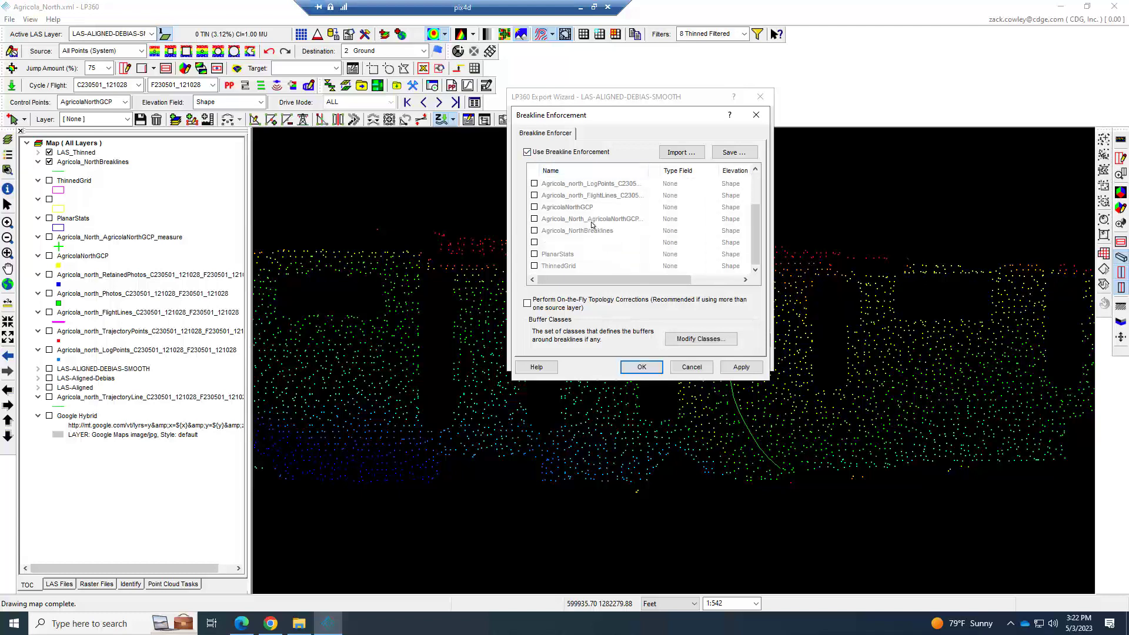
left_click(534, 231)
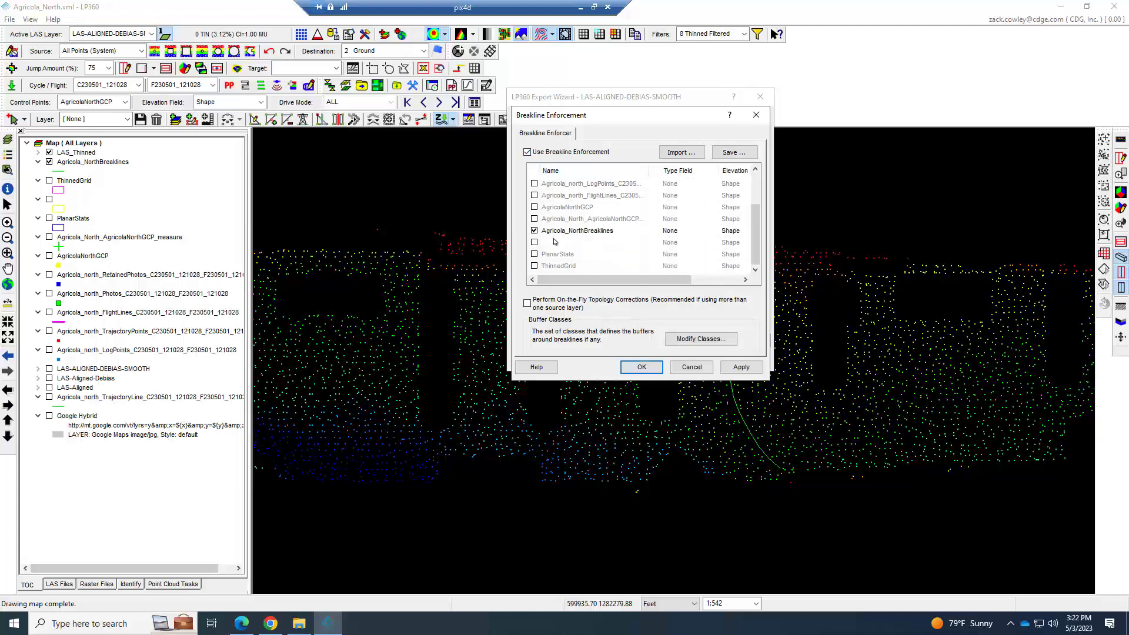
left_click(642, 368)
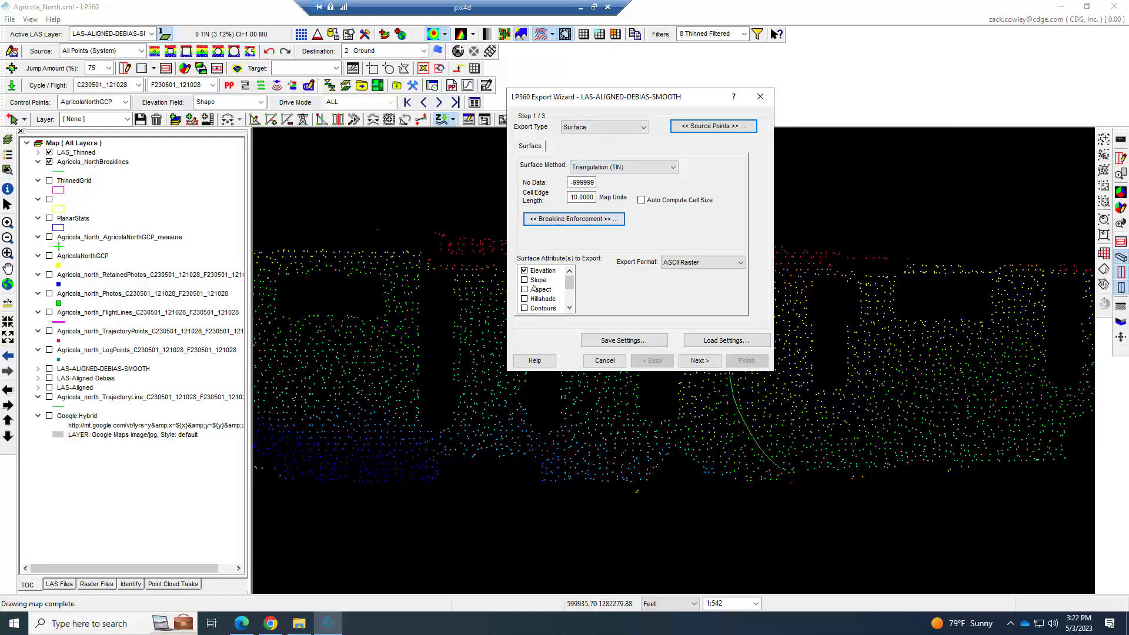
Step: Look through the surface attributes available for export and set the export format to GeoTIFF
left_click(568, 308)
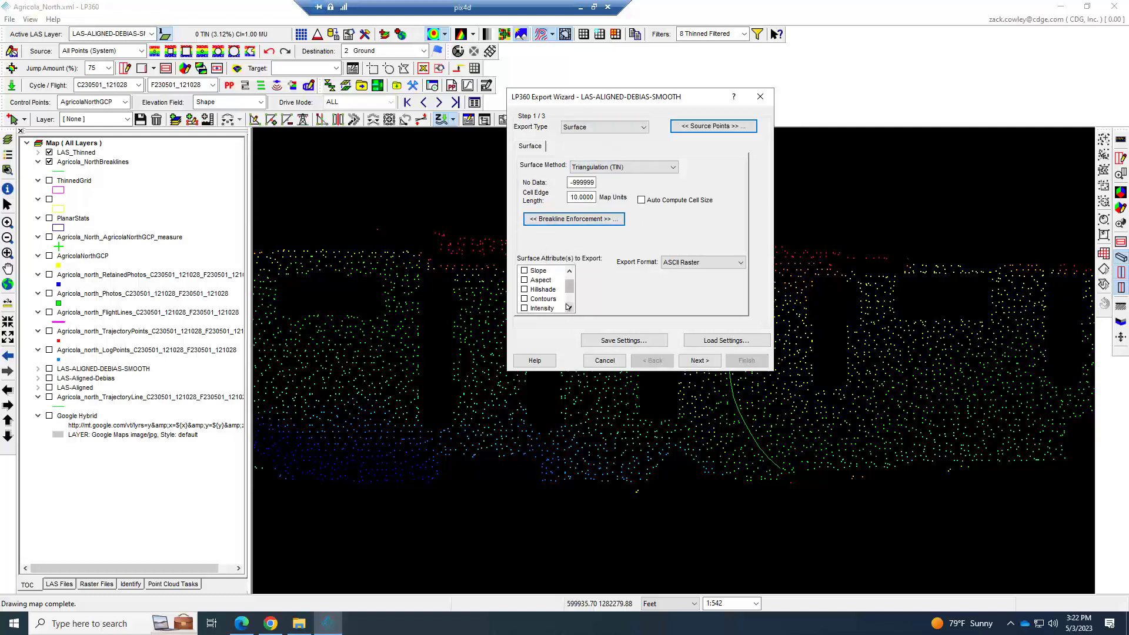
mouse_move(569, 290)
left_mouse_down()
mouse_move(568, 303)
mouse_move(569, 290)
mouse_move(549, 305)
mouse_move(568, 306)
mouse_move(570, 284)
mouse_move(569, 305)
mouse_move(576, 276)
left_mouse_up()
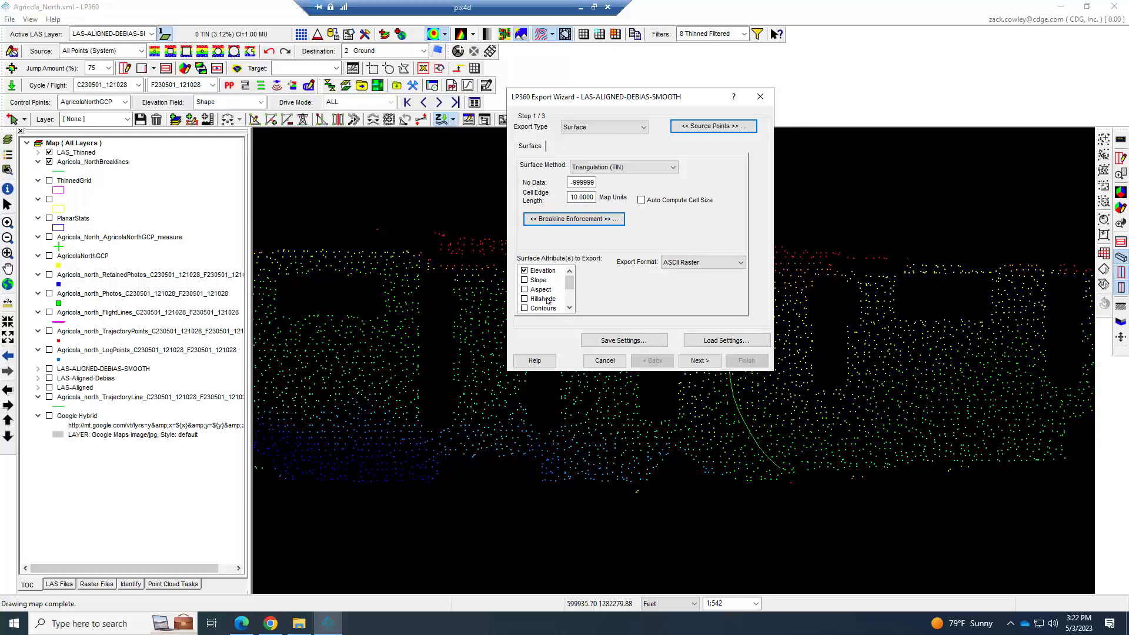
scroll(537, 285, "down", 2)
scroll(537, 294, "up", 3)
left_click(719, 264)
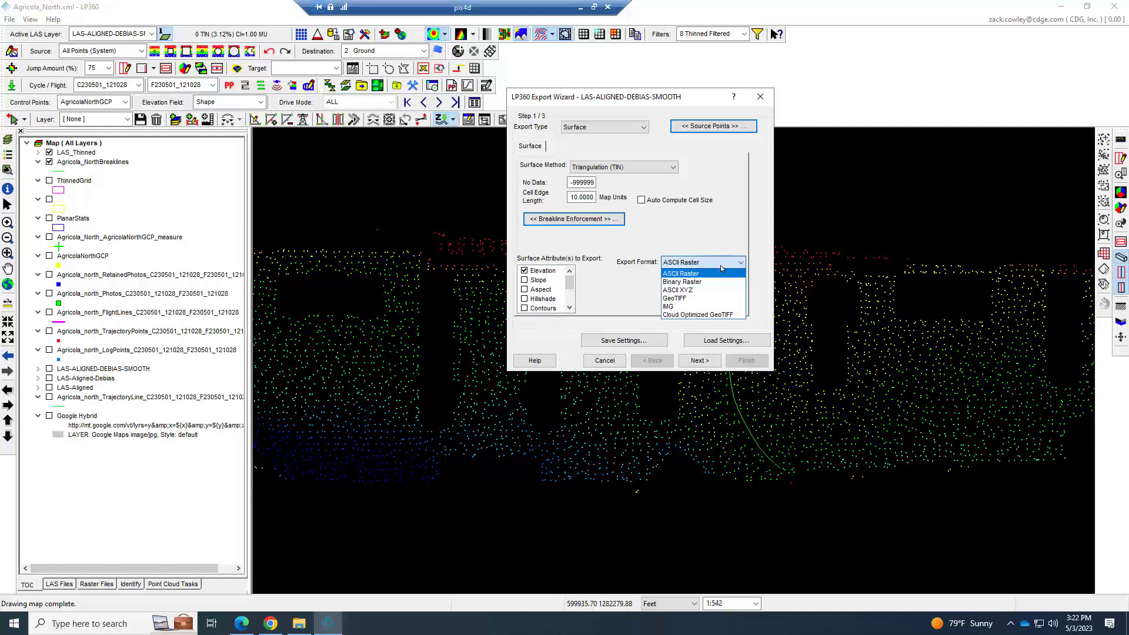
left_click(692, 299)
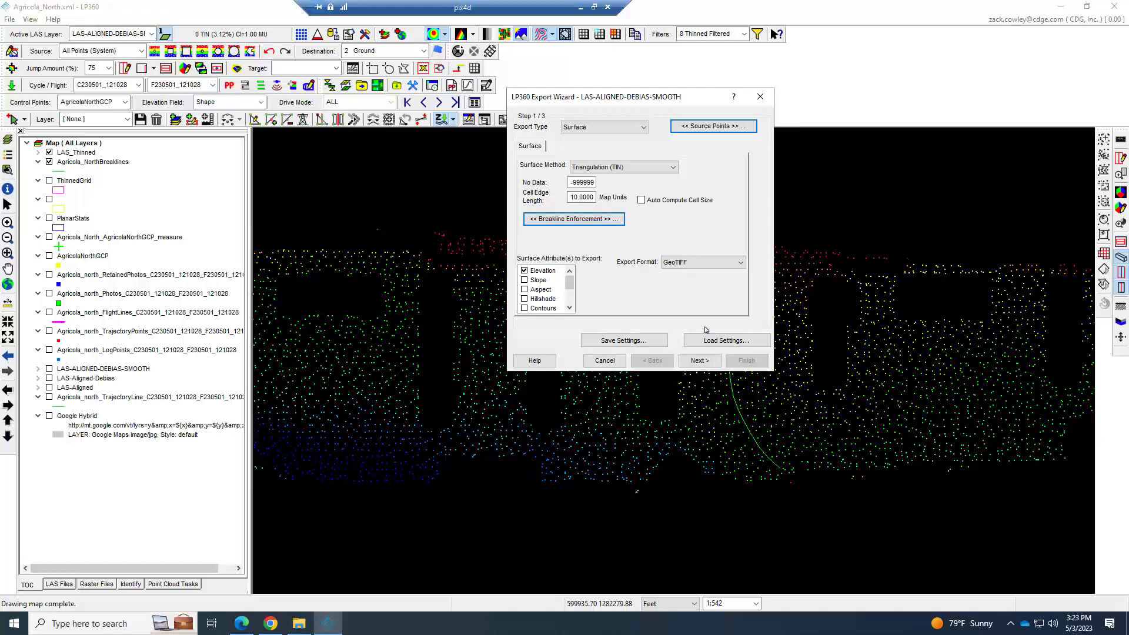
Step: Turn off cookie cutting into regular tiles for the surface export, keeping the extent of the active LIDAR layer
left_click(697, 361)
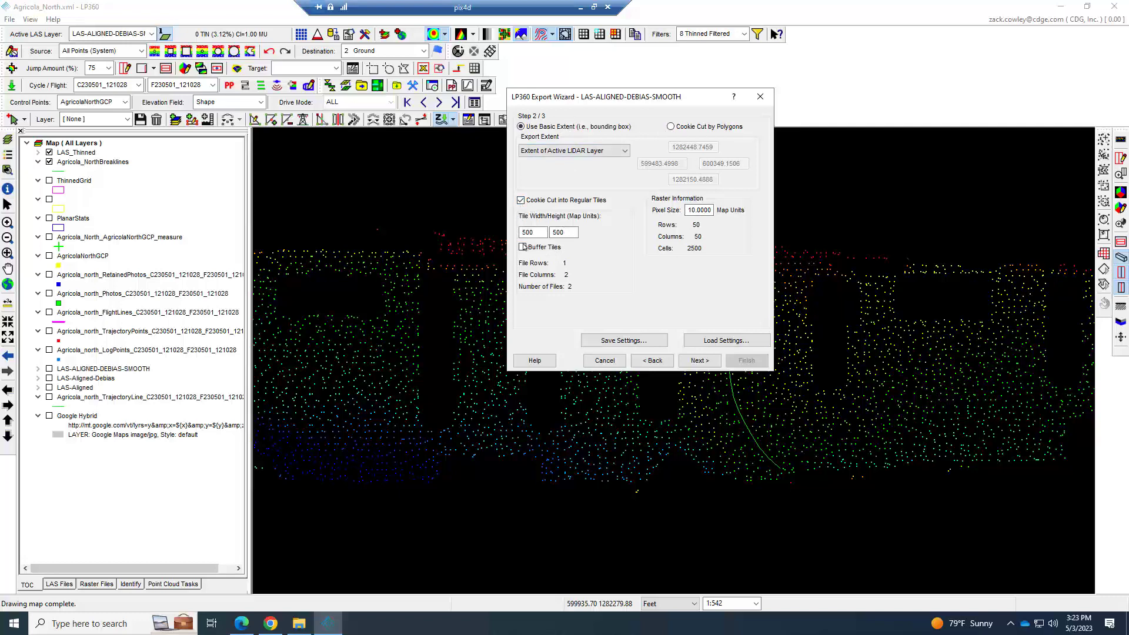
left_click(521, 200)
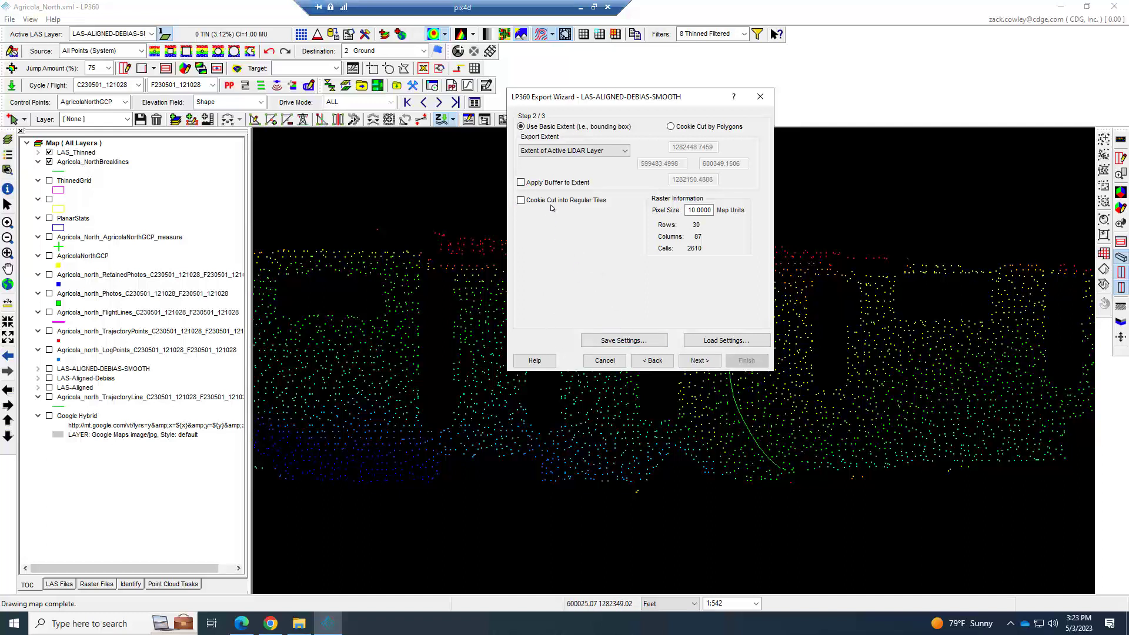
left_click(699, 361)
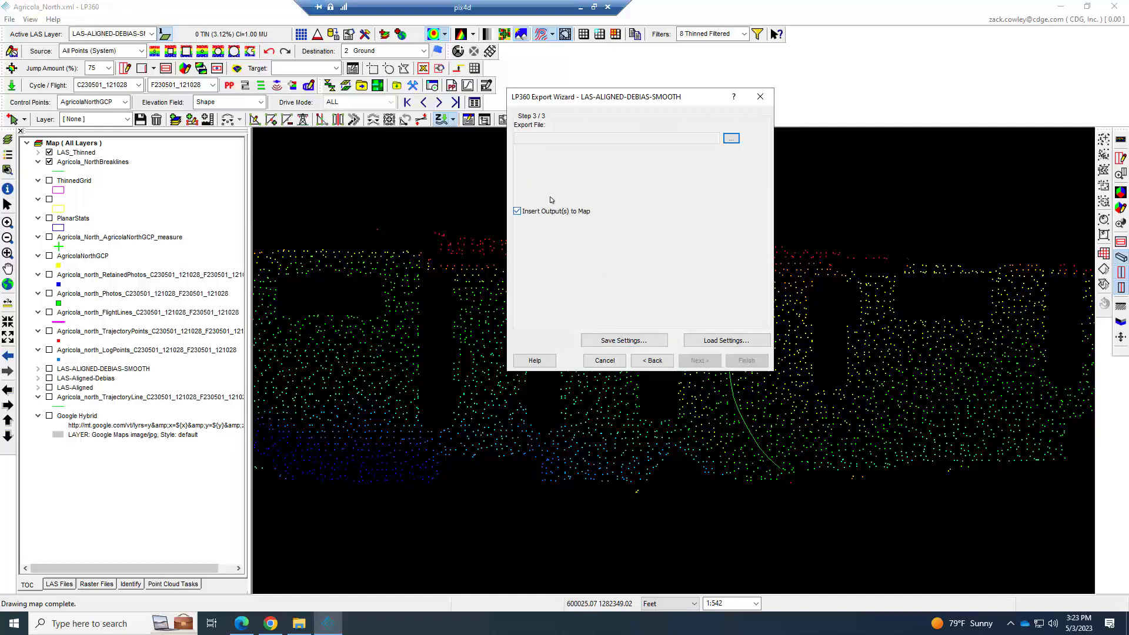
Step: Create a DEM folder inside Agricola_North, set AgricolaNorth in it as the export file and run the export
left_click(729, 140)
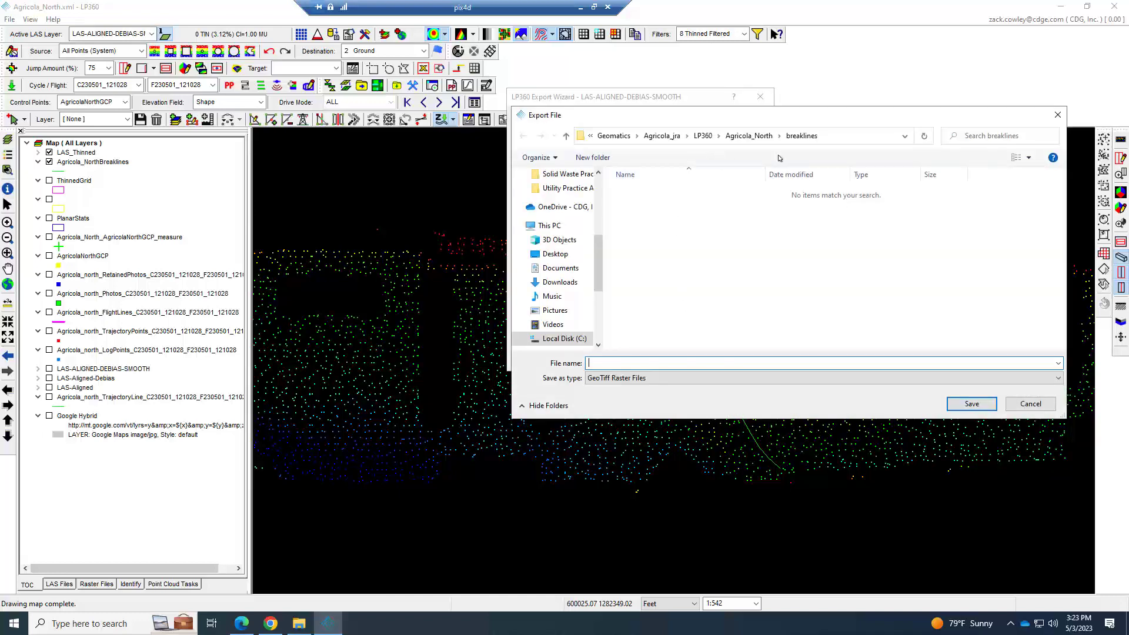
left_click(755, 137)
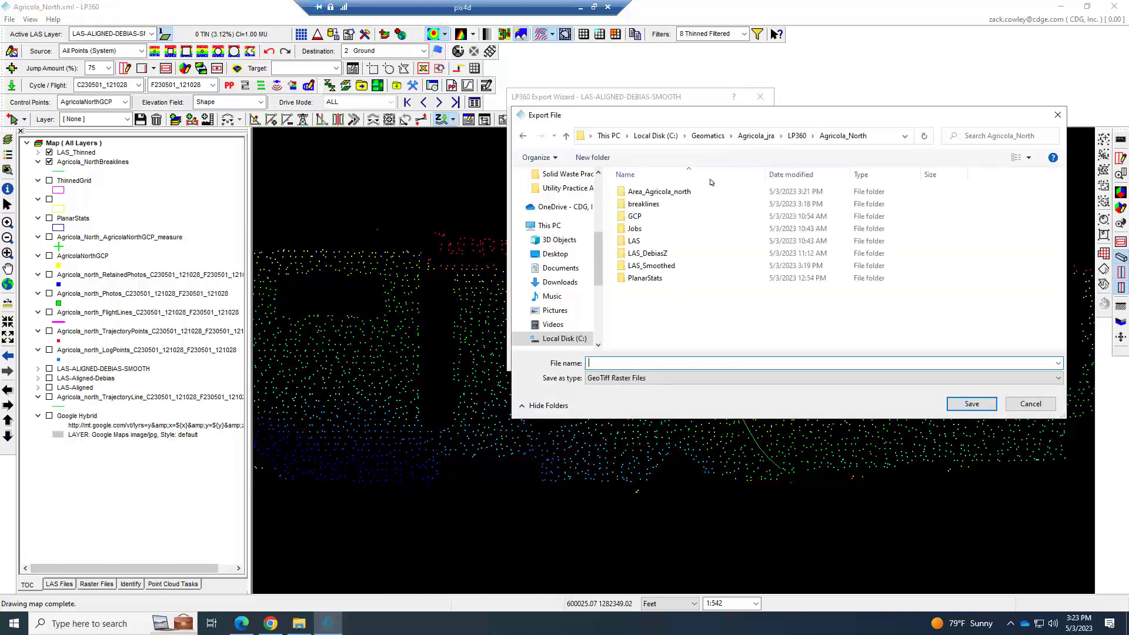
left_click(592, 157)
type("DEM")
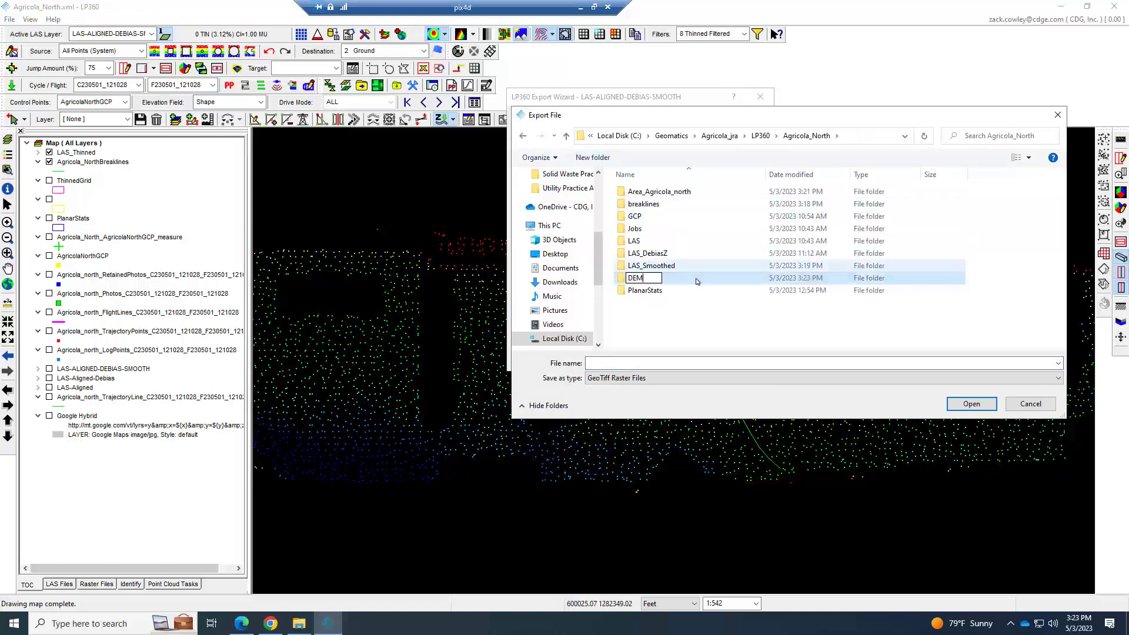
key("Return")
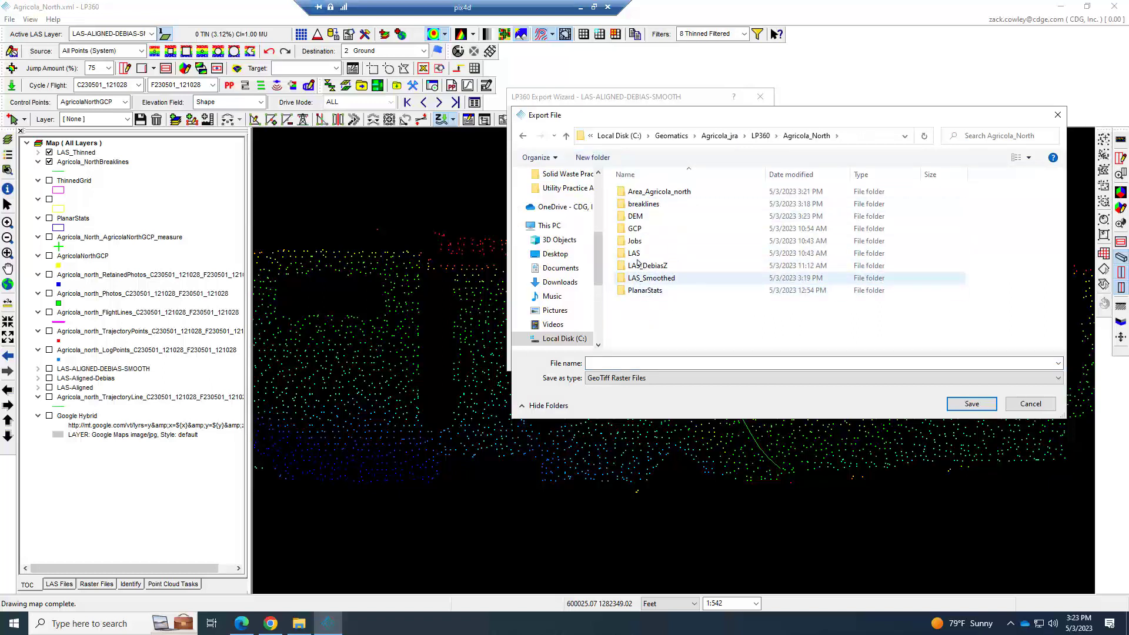
double_click(636, 216)
left_click(638, 363)
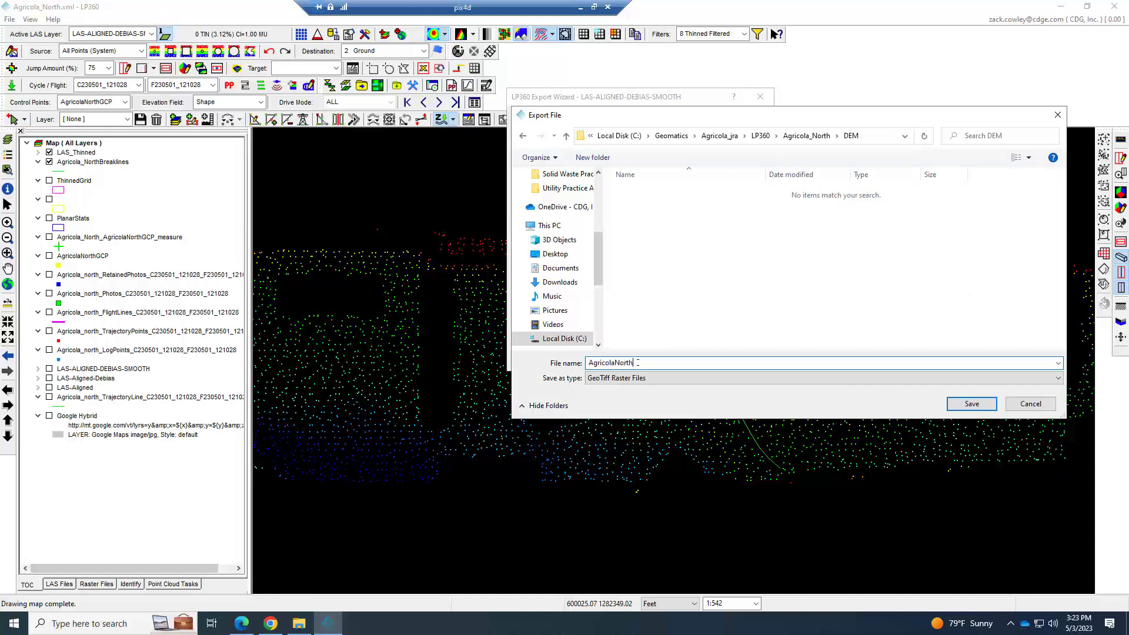
left_click(971, 403)
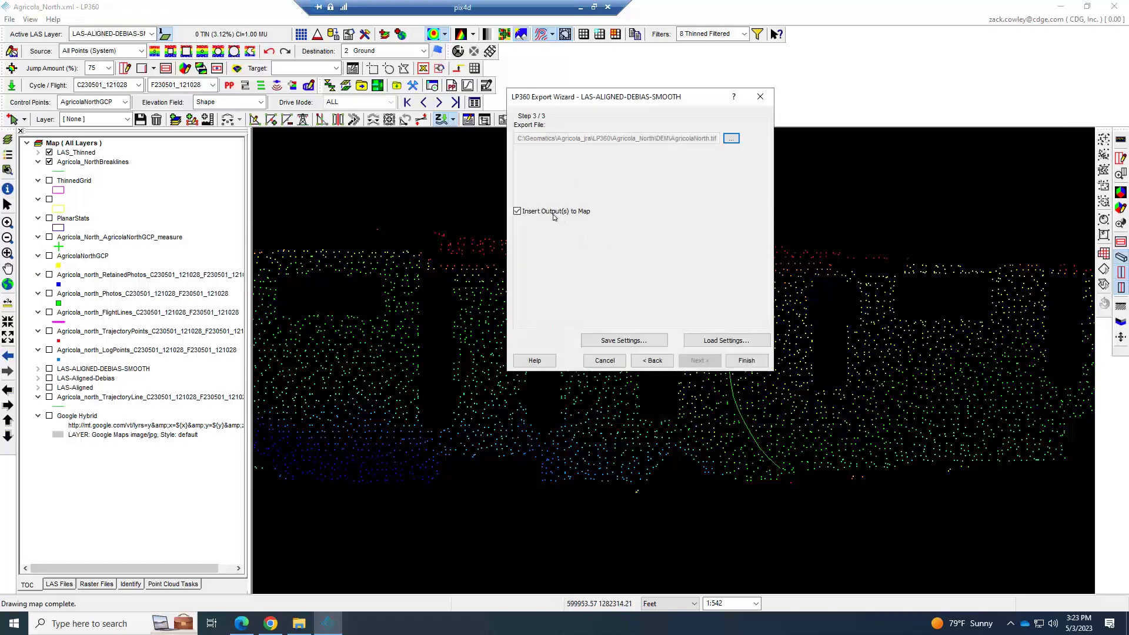
left_click(744, 361)
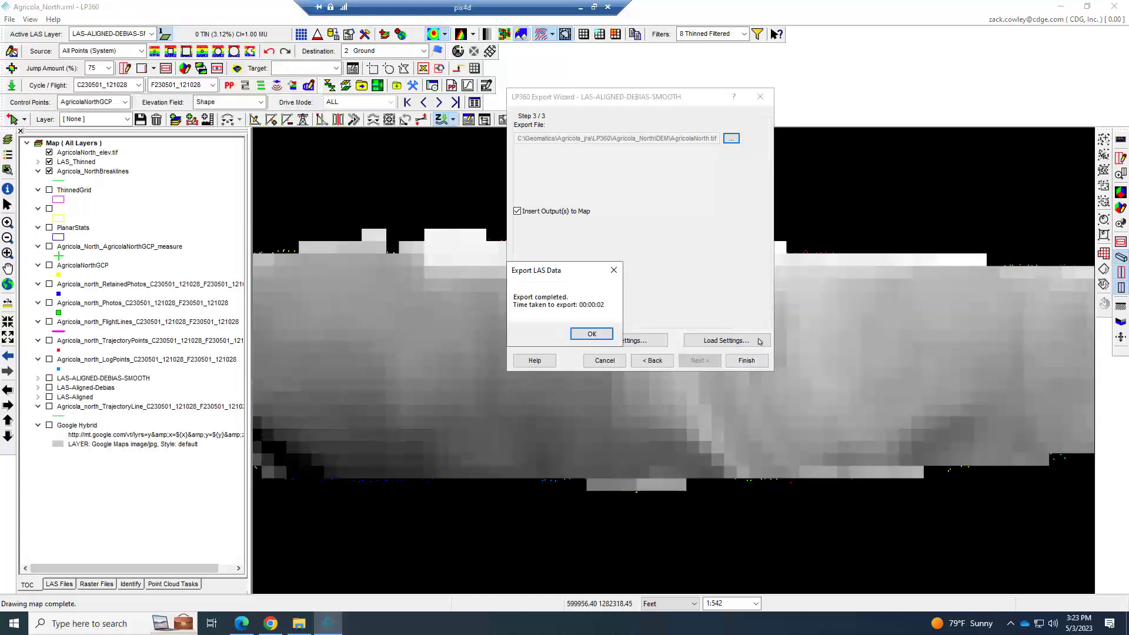
left_click(591, 333)
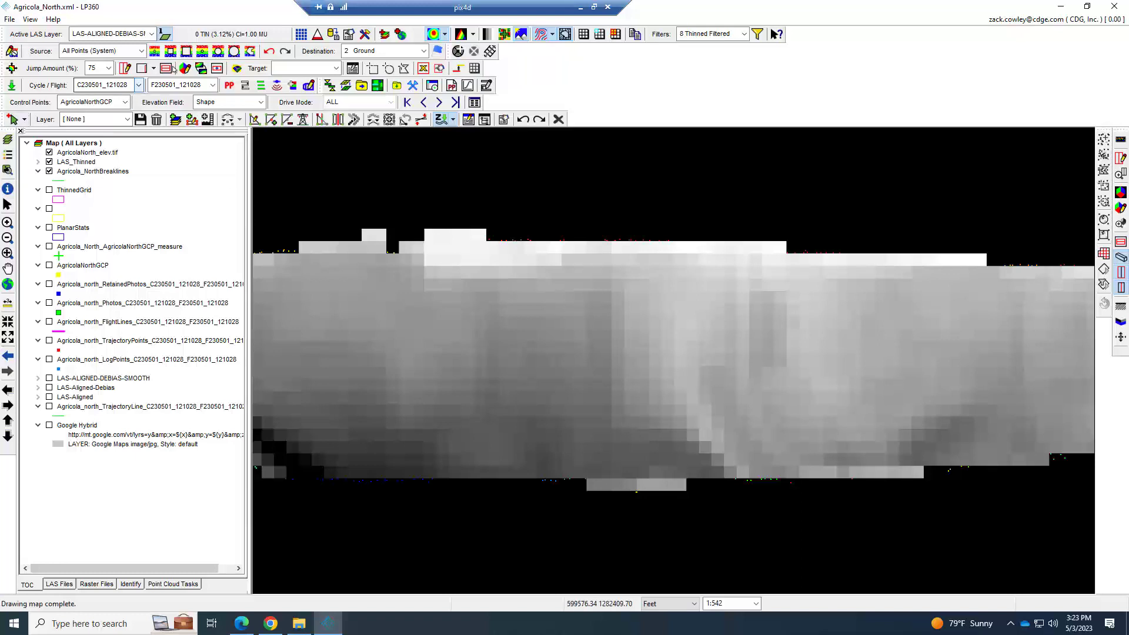
Step: Set the surface's cell edge length to 5 map units and export it again to the same AgricolaNorth file
left_click(333, 34)
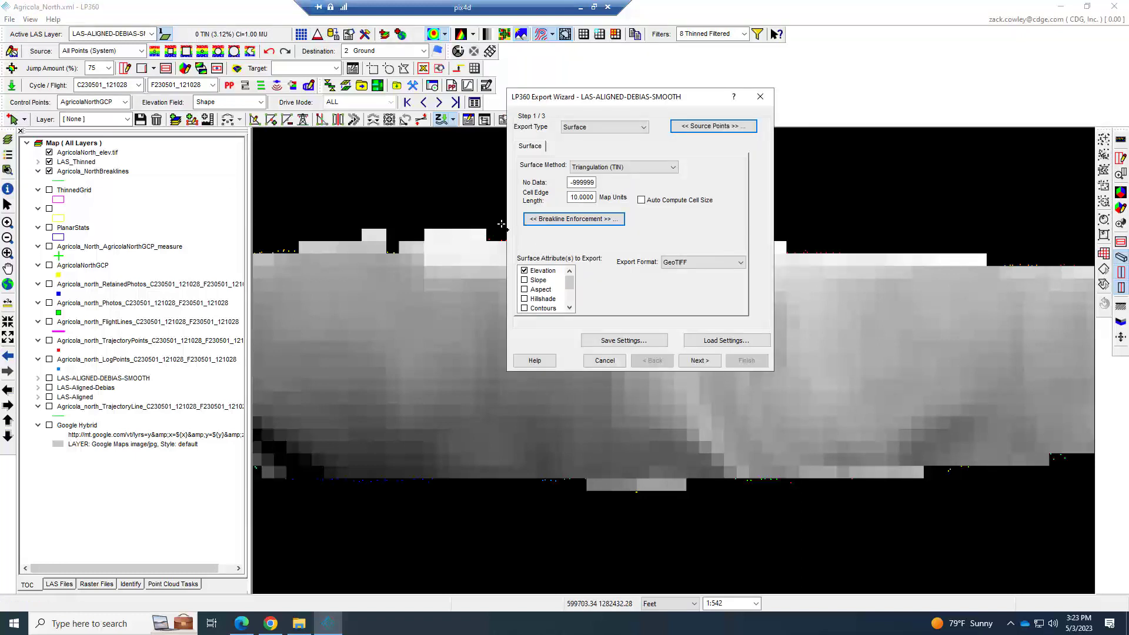
double_click(568, 197)
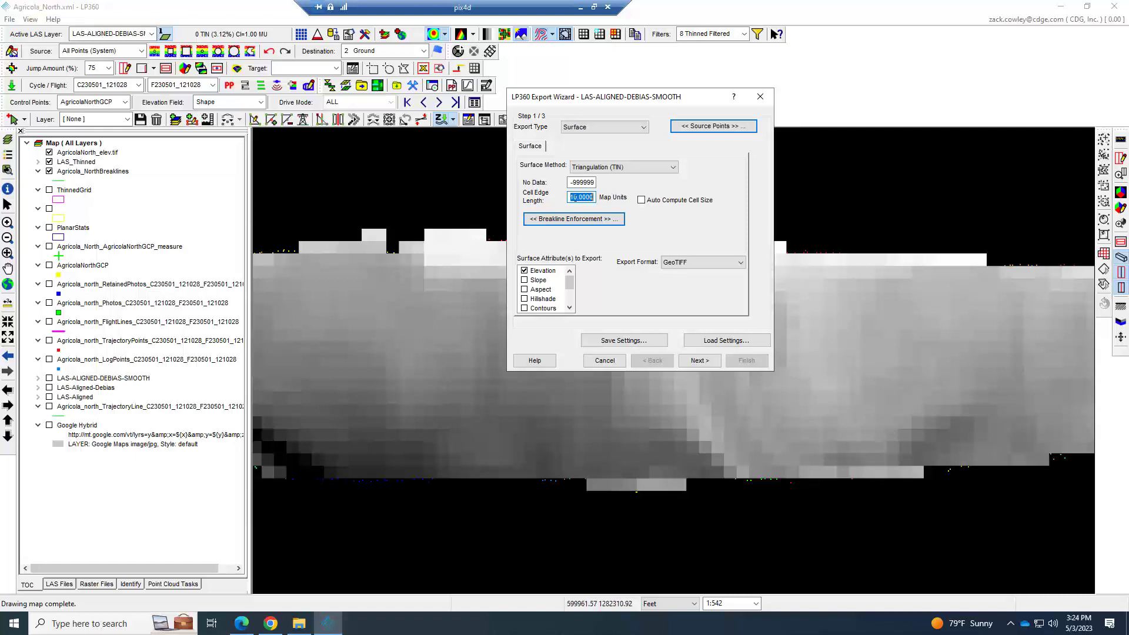
type("5")
left_click(699, 361)
left_click(698, 361)
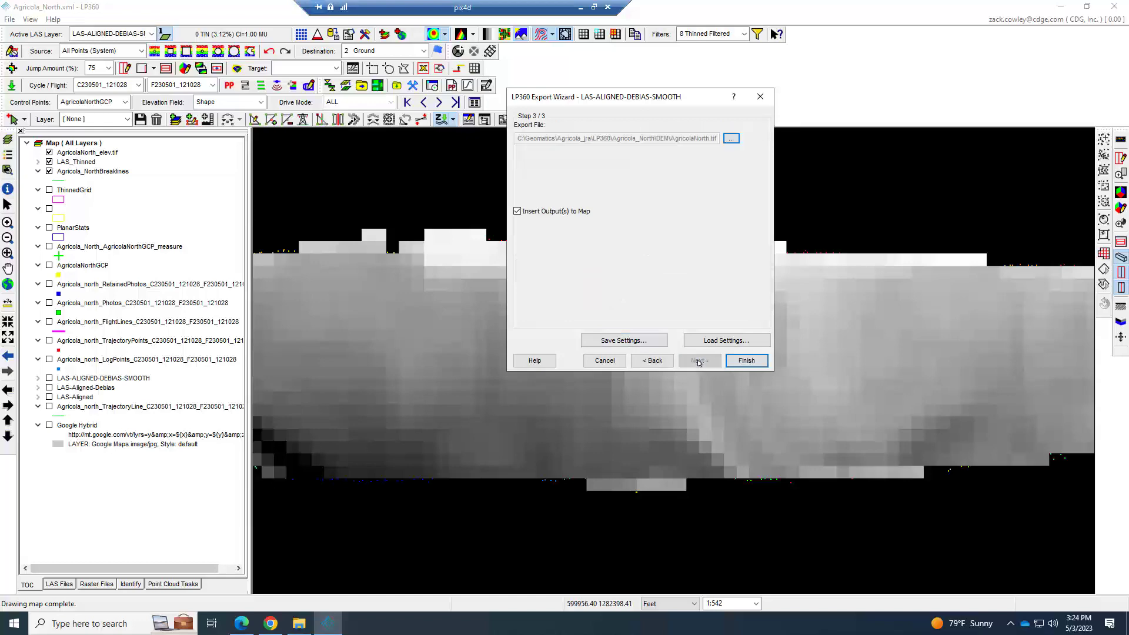
left_click(746, 360)
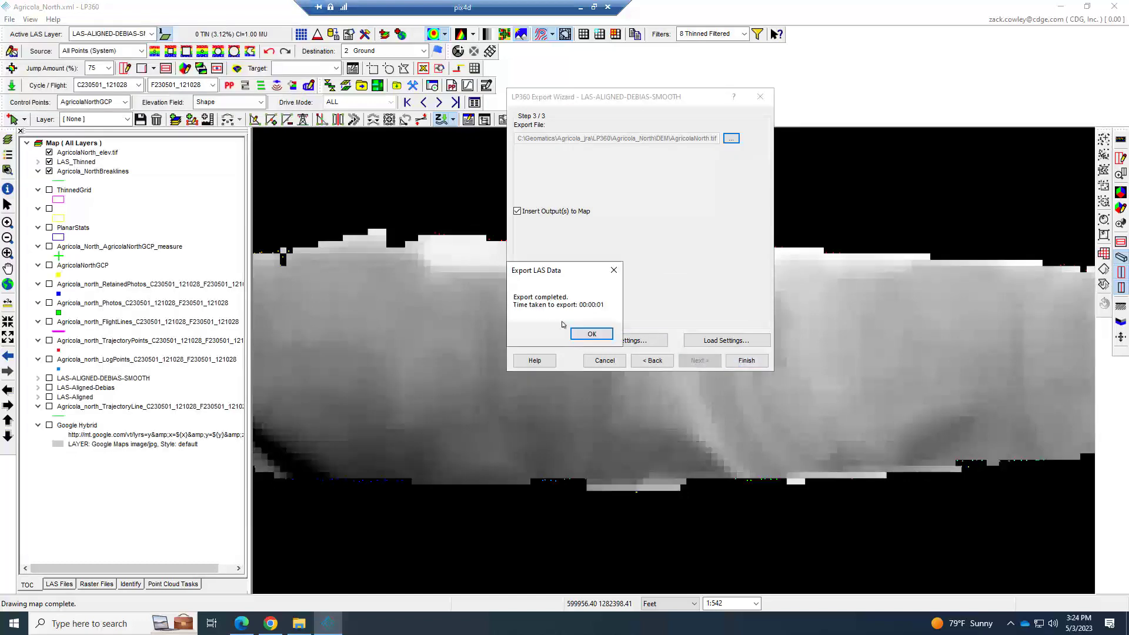
left_click(589, 333)
Step: Inspect the exported raster's cells up close and move the AgricolaNorth_elev.tif layer below LAS_Thinned
scroll(660, 371, "up", 5)
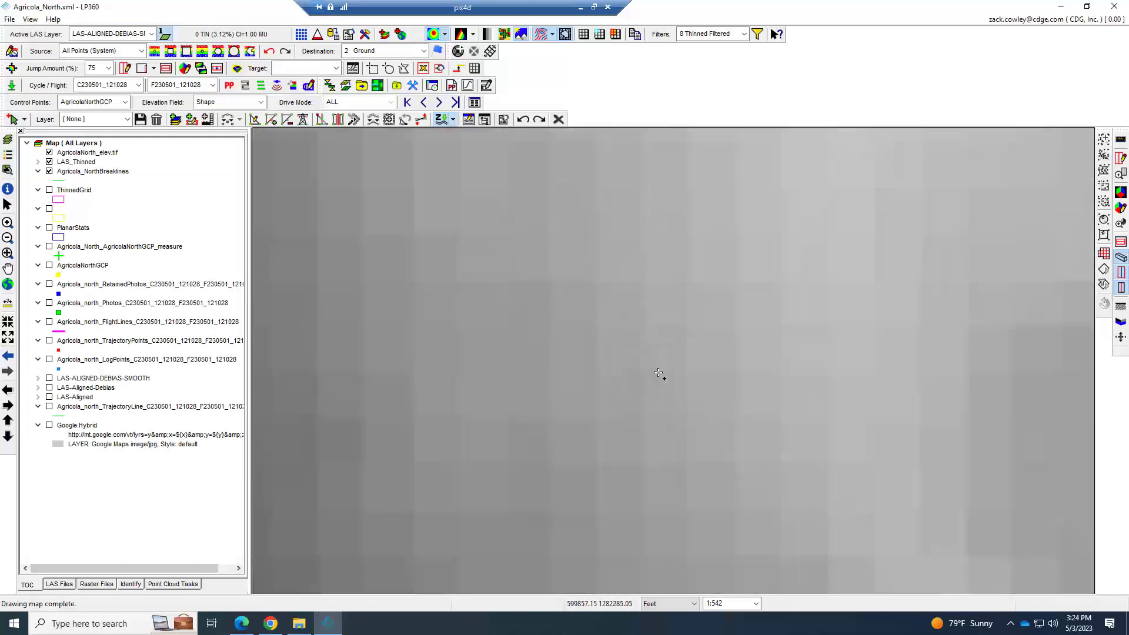
scroll(497, 345, "down", 2)
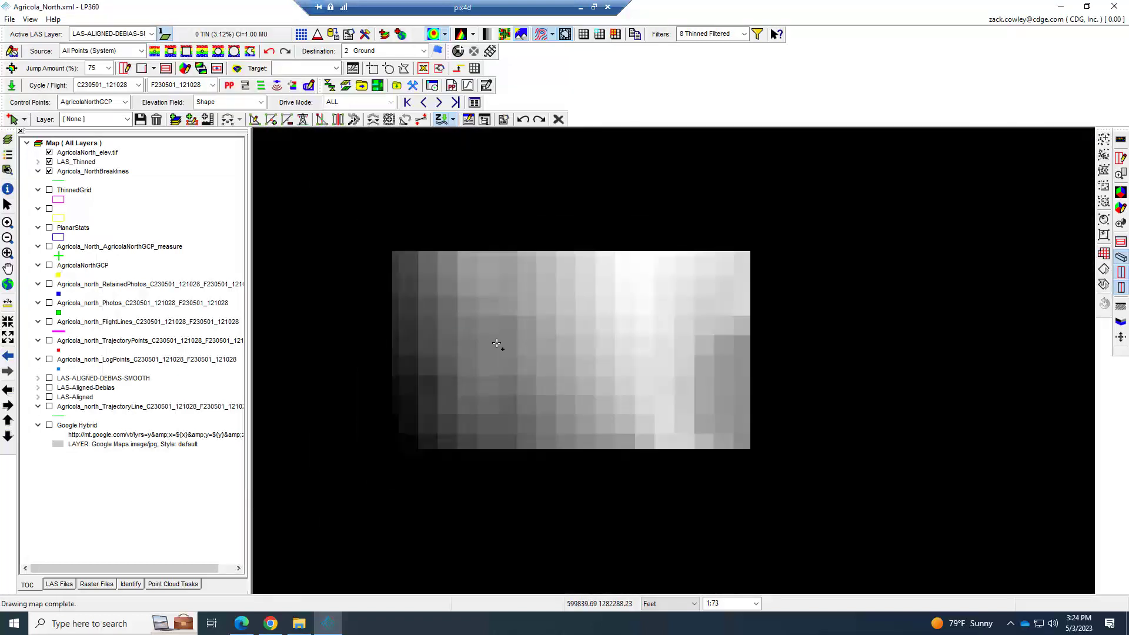
scroll(462, 329, "up", 1)
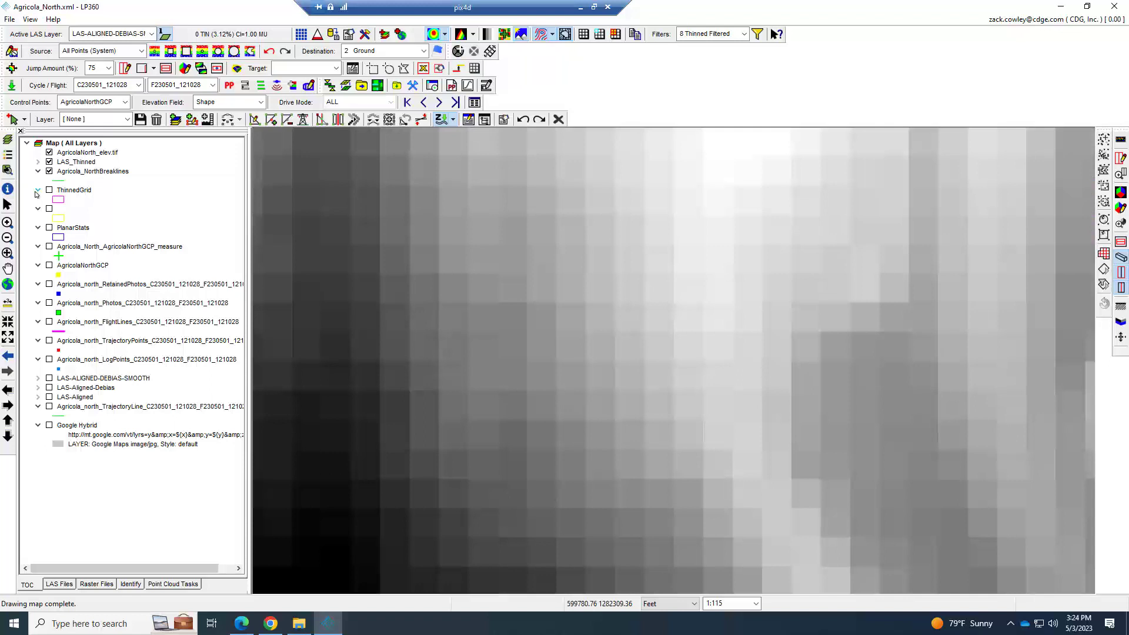
left_click(98, 152)
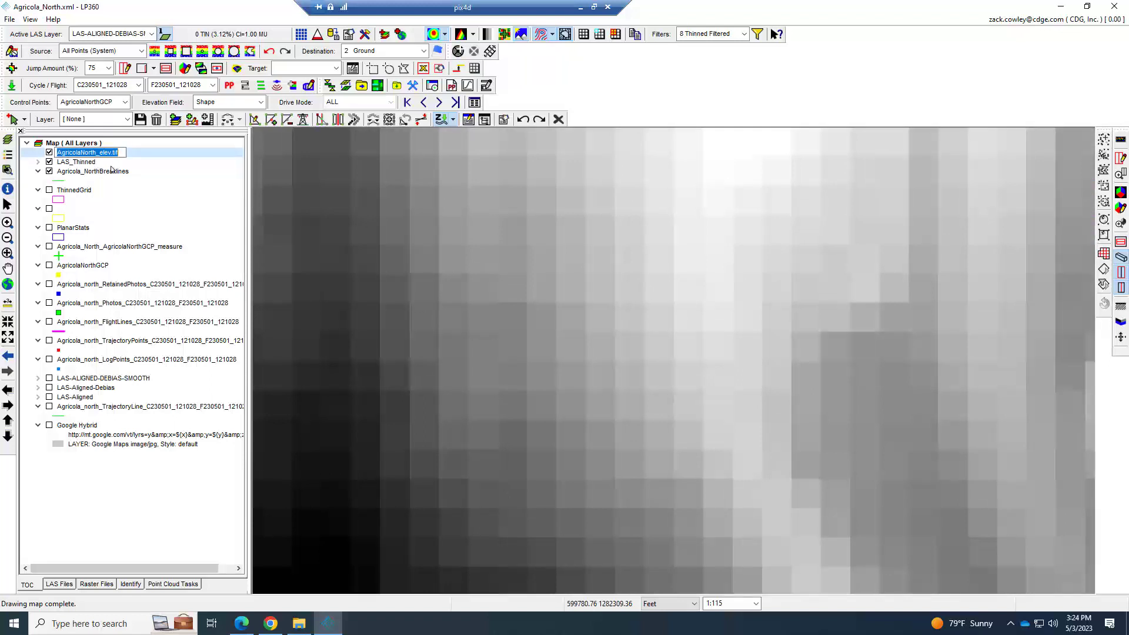
left_click(112, 171)
left_click(103, 153)
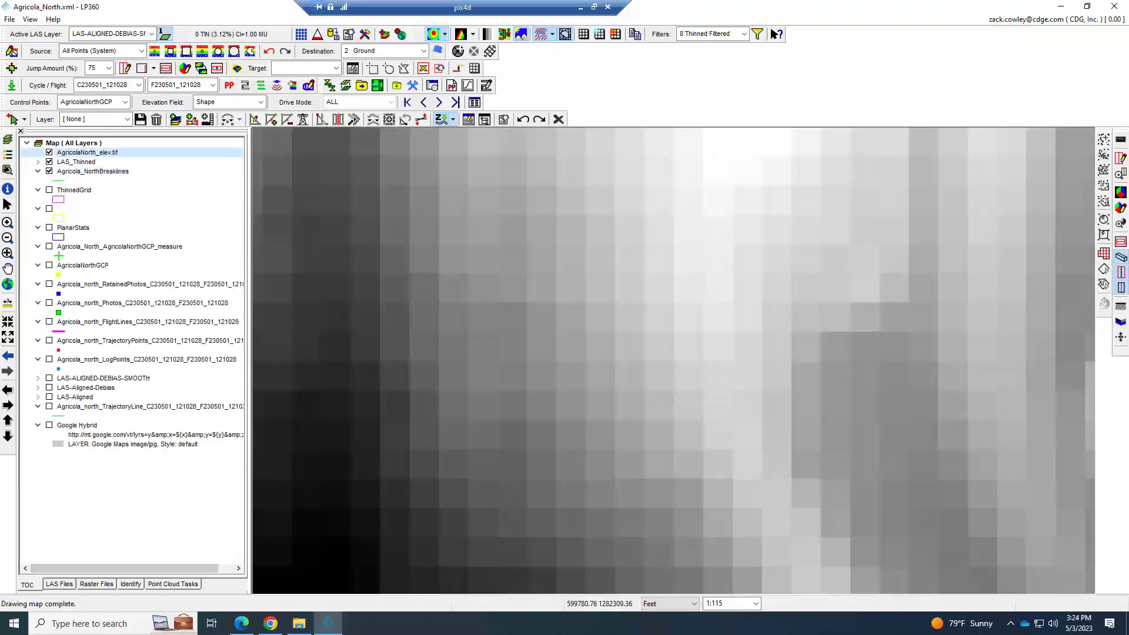
left_click_drag(103, 153, 95, 169)
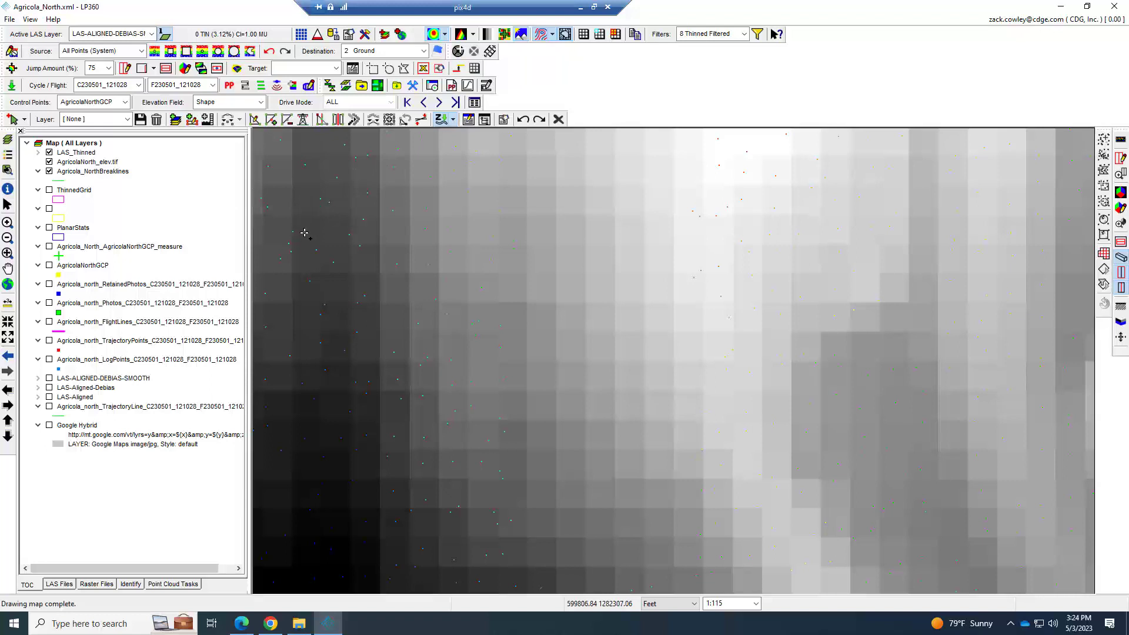
Step: Hide the LAS_Thinned layer and view the elevation raster across the site
scroll(494, 349, "down", 3)
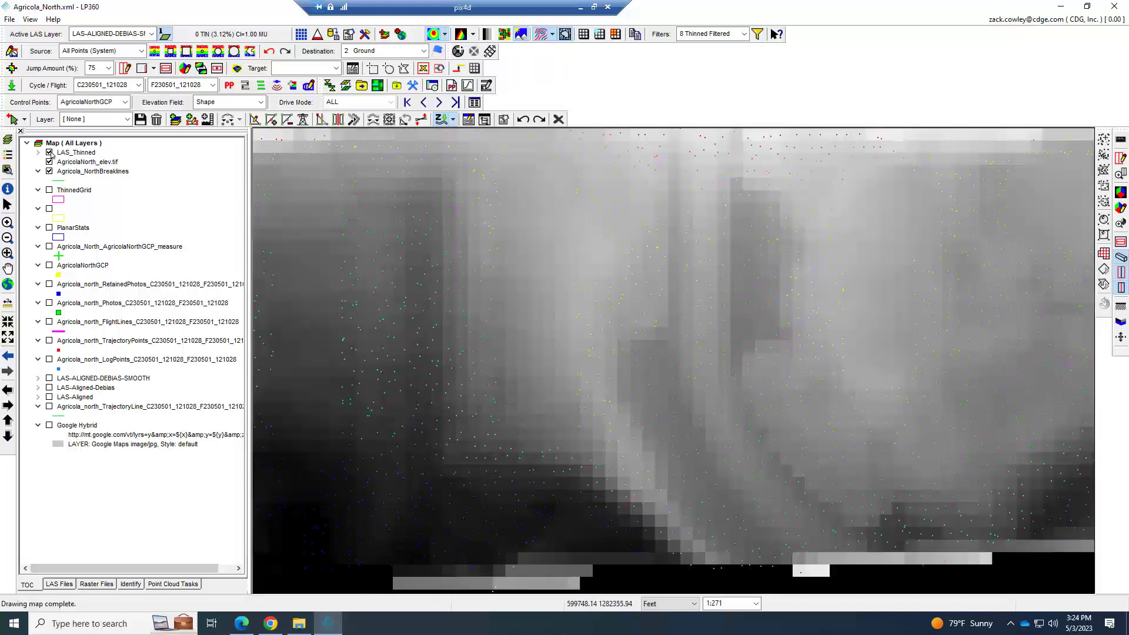
left_click(50, 153)
scroll(626, 330, "down", 2)
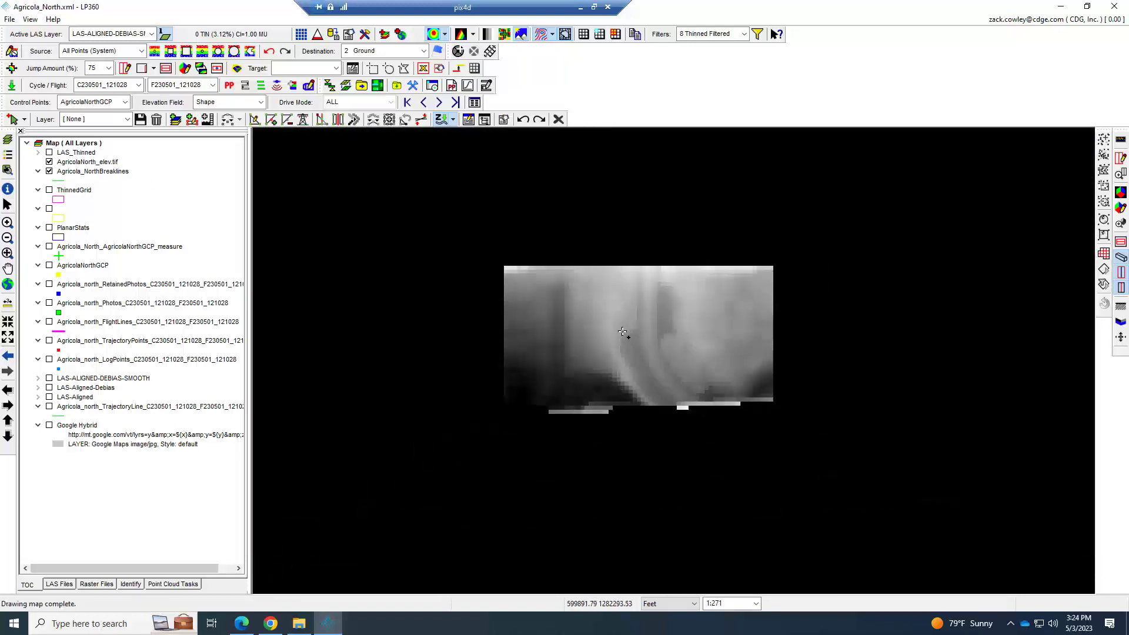
scroll(623, 332, "up", 1)
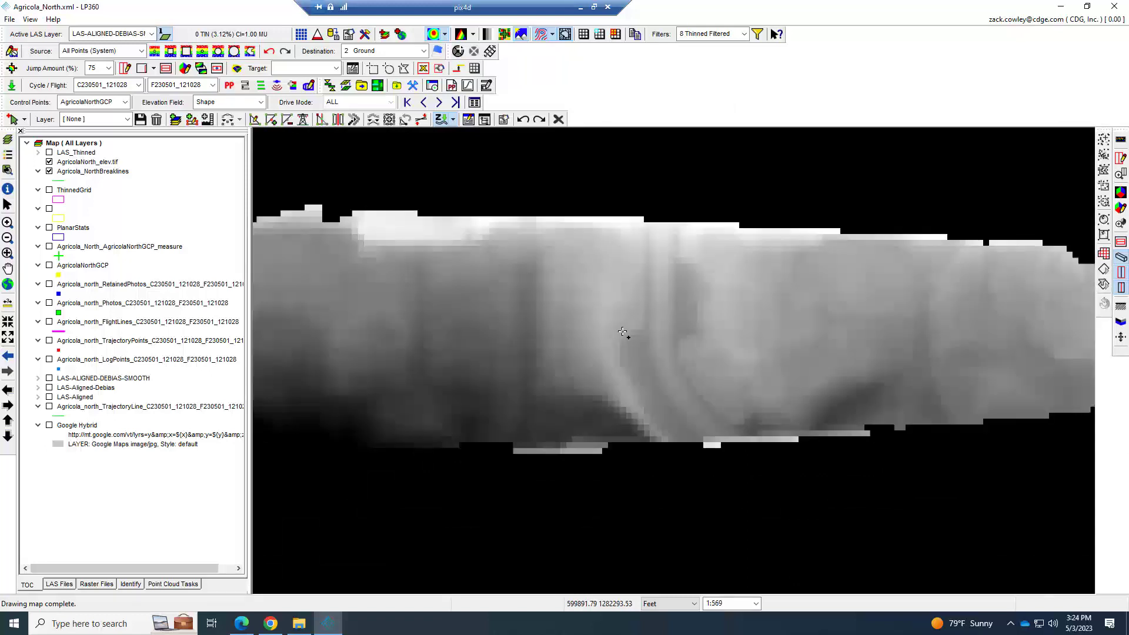